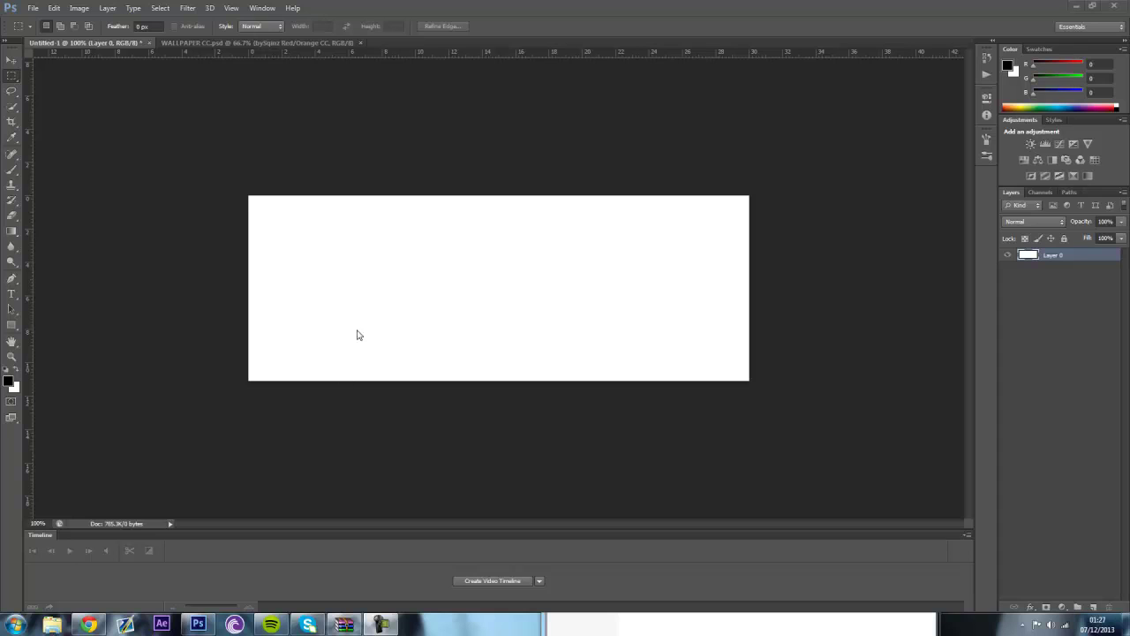
Copy the black puppy-in-headphones photo from Chrome and return to the banner document
left_click(88, 624)
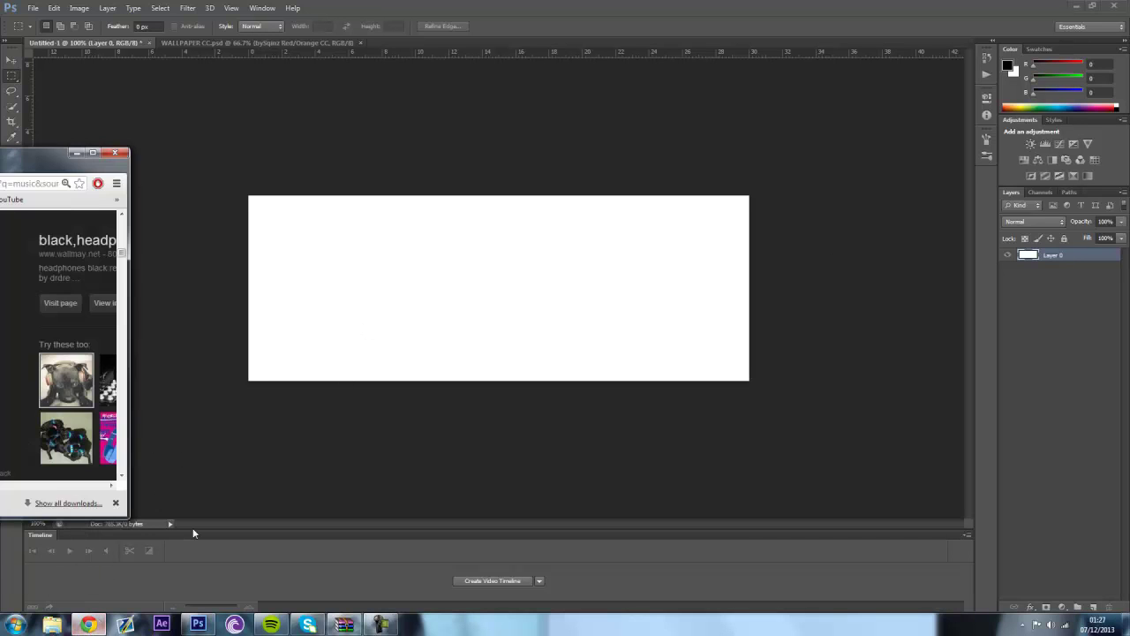
left_click_drag(130, 155, 569, 139)
left_click(533, 134)
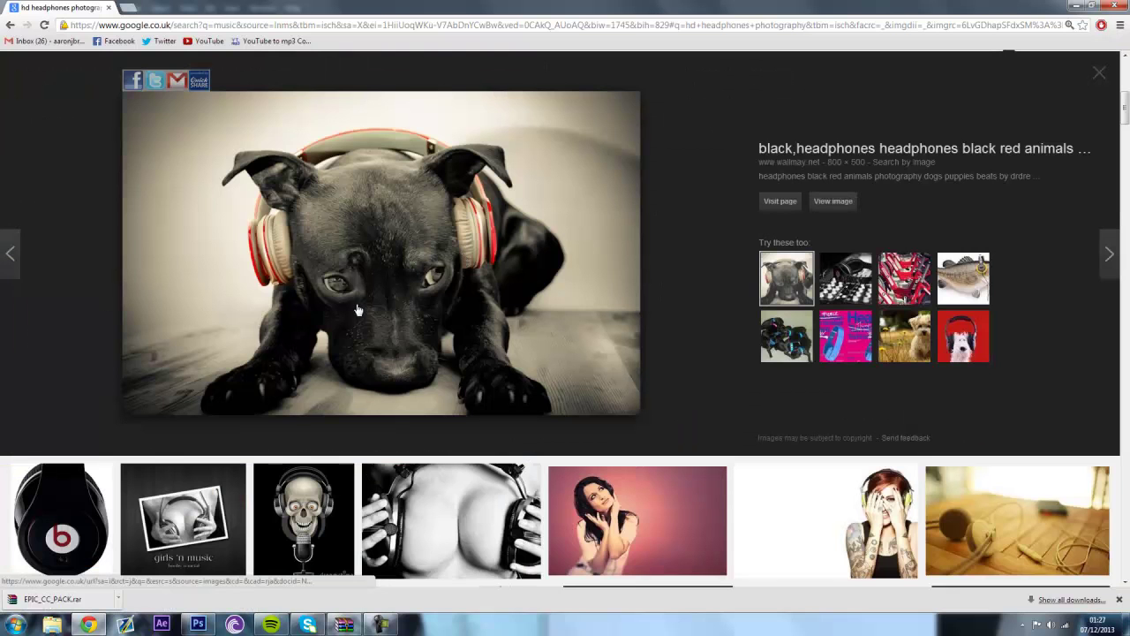
right_click(405, 254)
left_click(486, 378)
left_click(200, 624)
Paste the puppy photo, scale it to show the whole dog, and open Layer 0's Blending Options
key("ctrl+v")
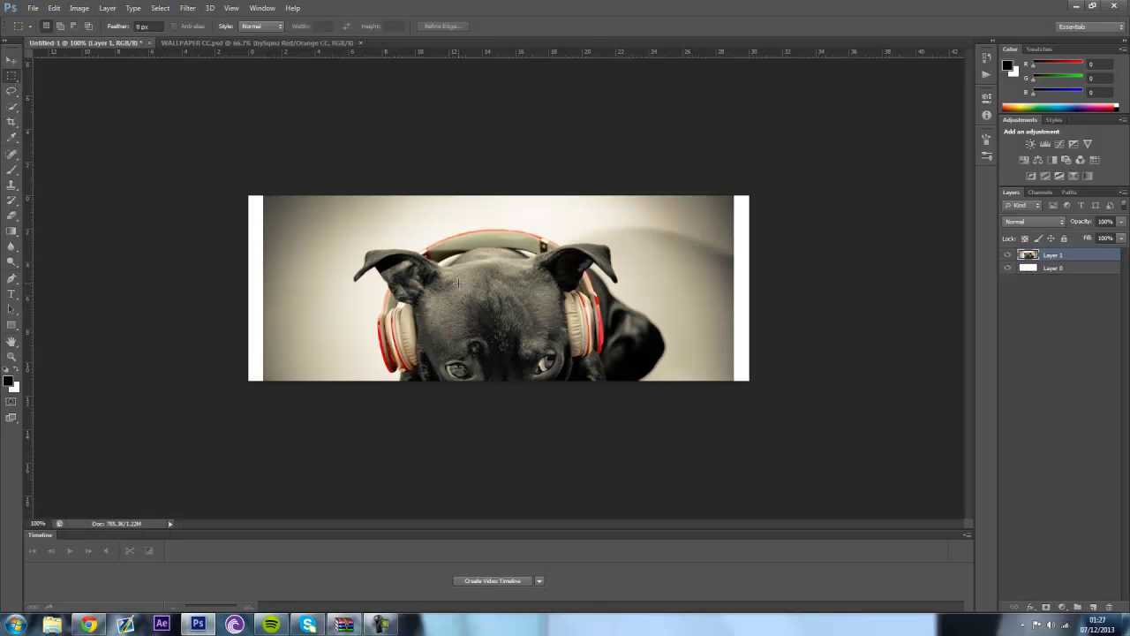
key("ctrl+t")
left_click_drag(263, 342, 248, 342)
left_click_drag(734, 342, 750, 342)
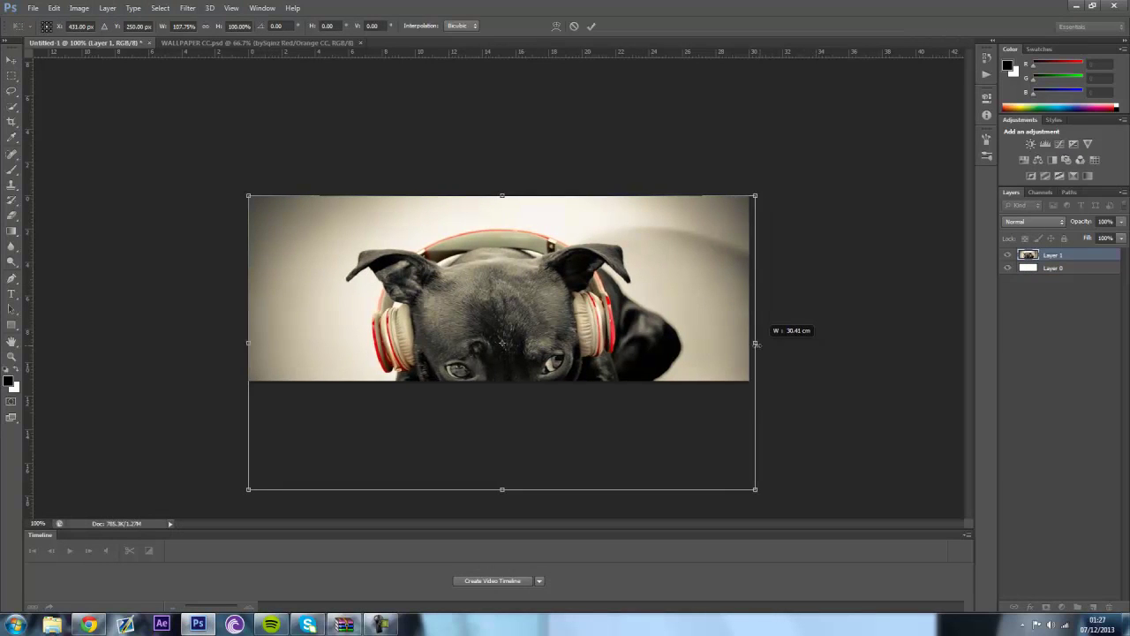
mouse_move(383, 223)
left_mouse_down()
mouse_move(417, 258)
mouse_move(316, 253)
left_mouse_up()
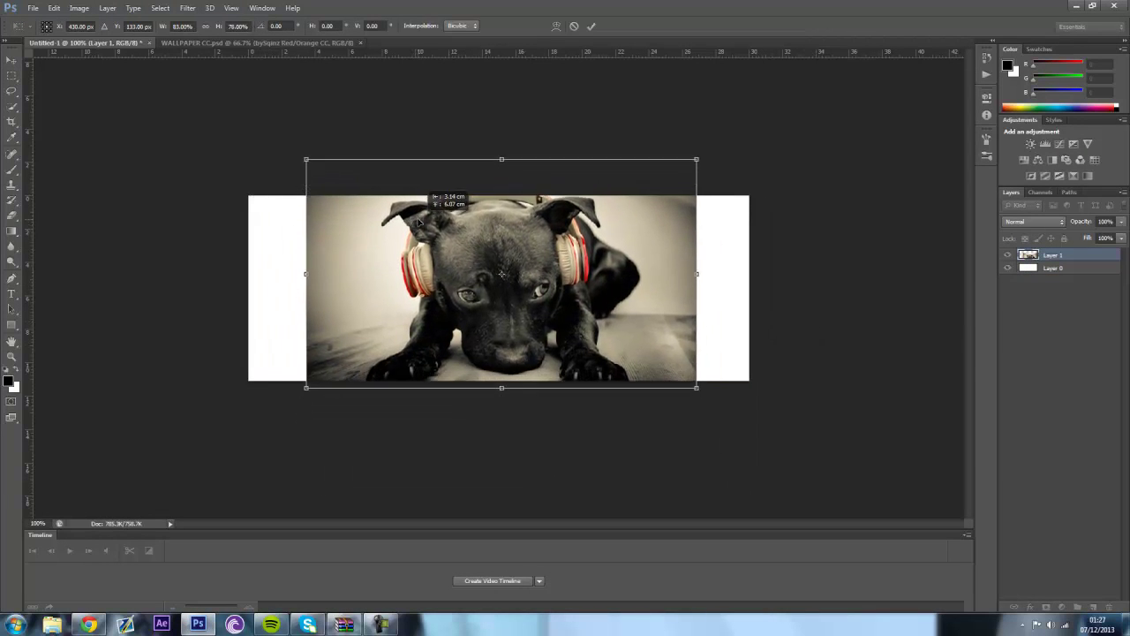
left_click_drag(310, 394, 277, 395)
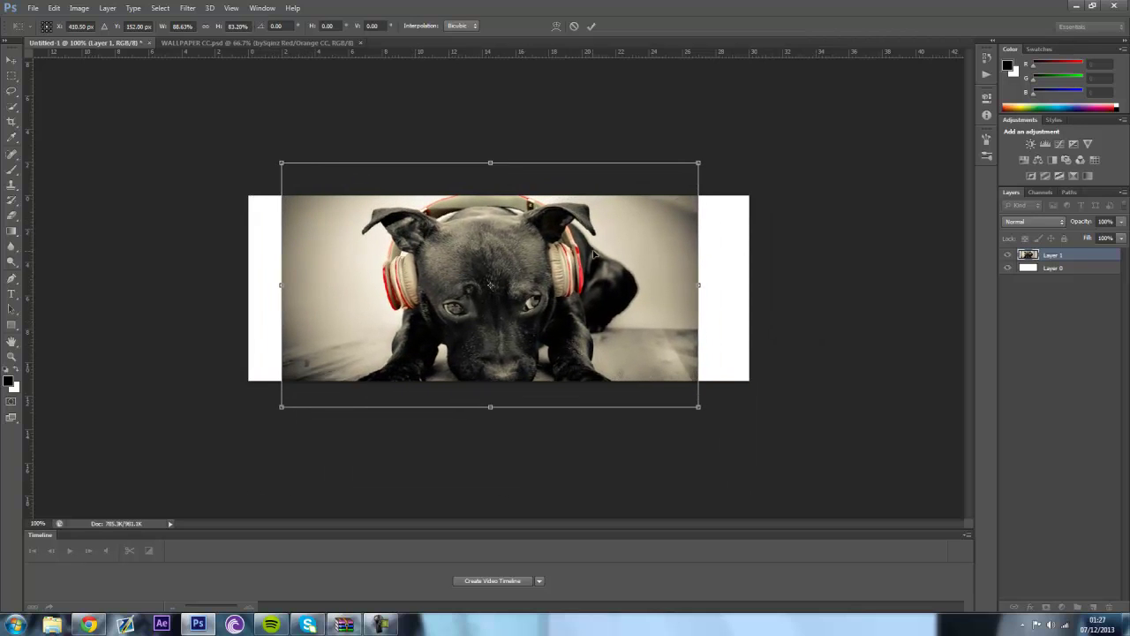
key("Return")
right_click(1009, 267)
left_click(923, 168)
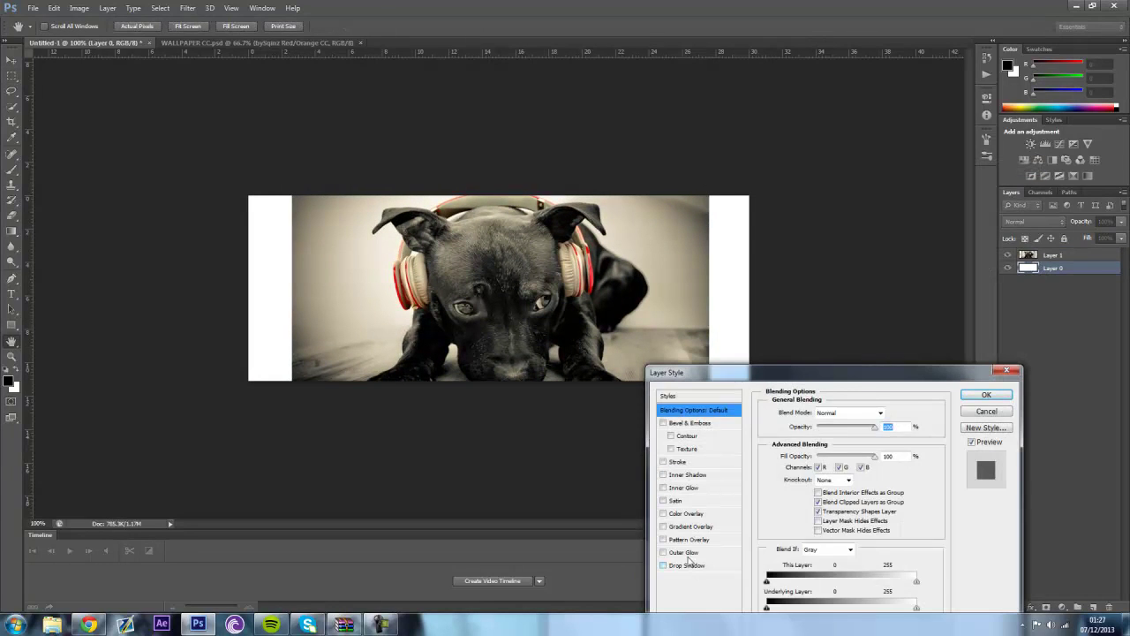
Give the background layer a black colour overlay and a gradient overlay
left_click(690, 527)
left_click(891, 412)
left_click(848, 323)
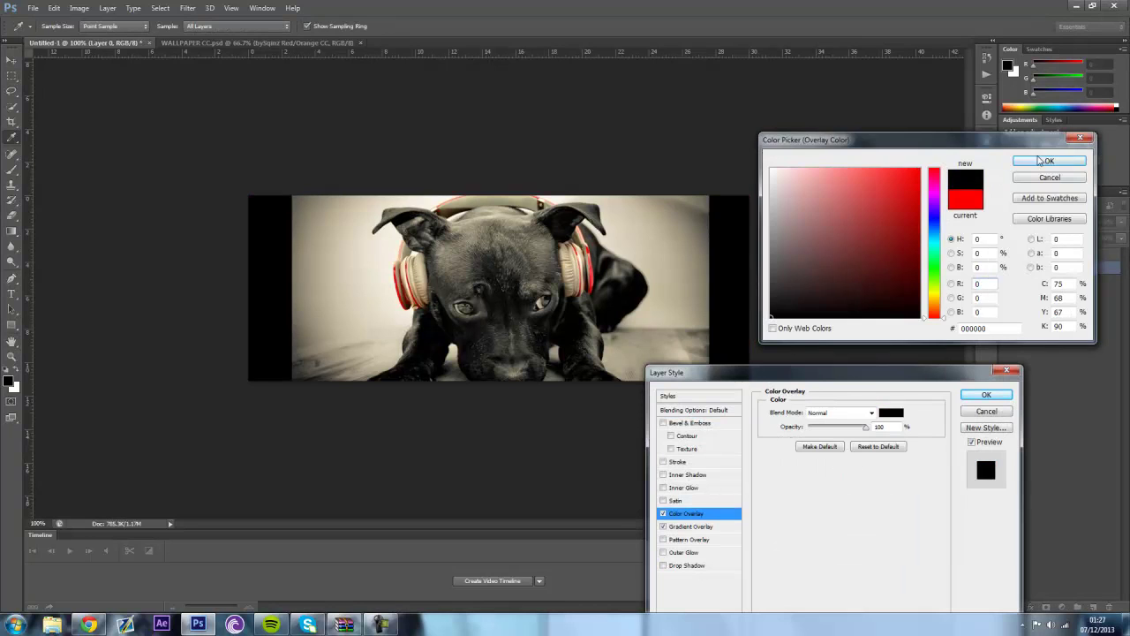
left_click(1042, 161)
mouse_move(865, 426)
left_mouse_down()
mouse_move(830, 427)
mouse_move(848, 427)
left_mouse_up()
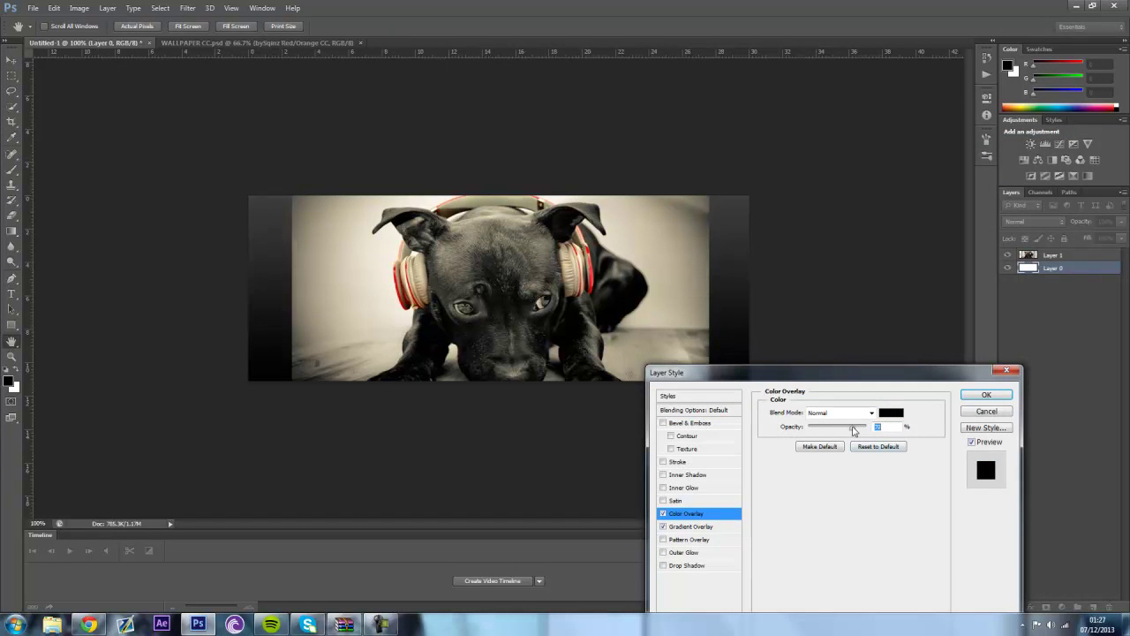
left_click(987, 395)
Blend the puppy photo layer in Overlay mode with reduced opacity
left_click(1056, 254)
left_click(1041, 221)
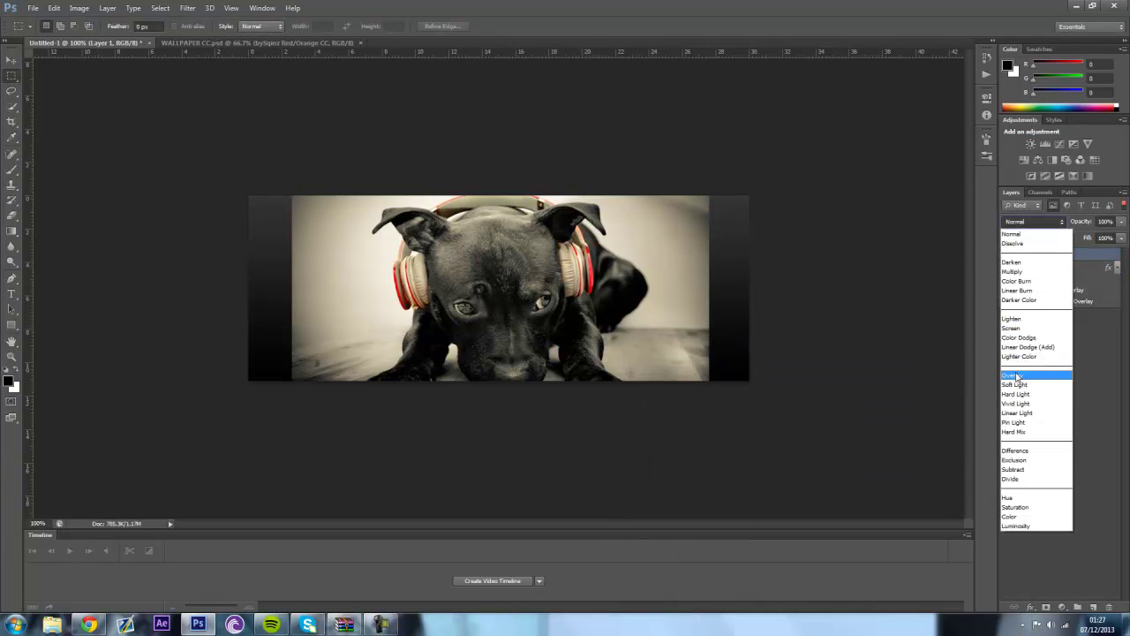
left_click(1033, 376)
left_click_drag(1084, 228, 1089, 252)
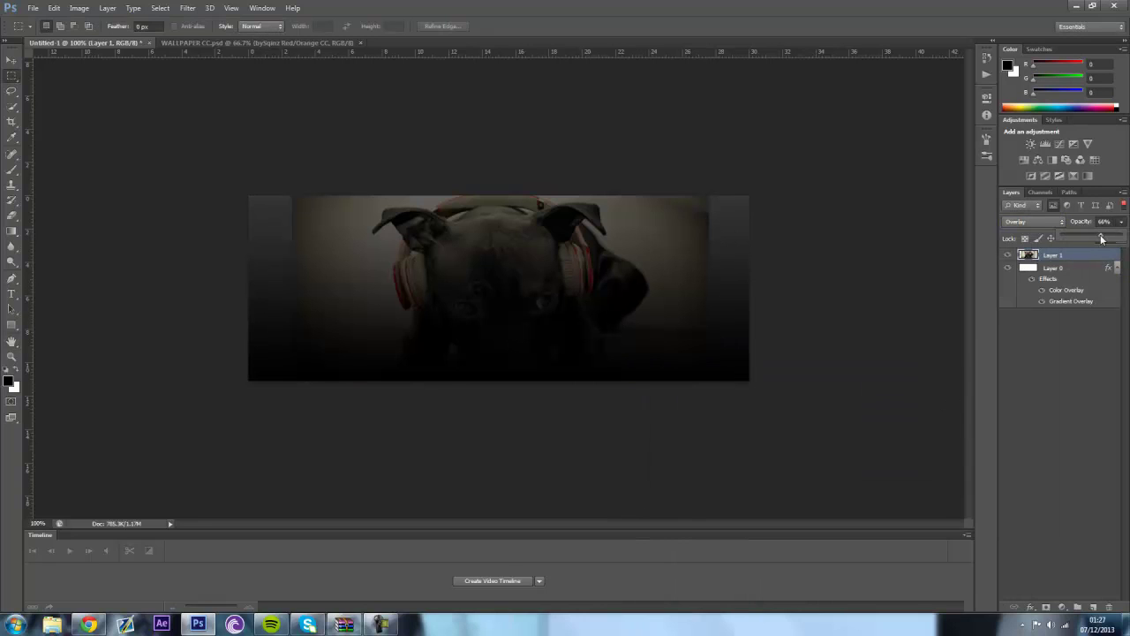
Fade the background's gradient overlay to 0 opacity, keeping the black colour overlay
left_click(1056, 267)
right_click(1064, 268)
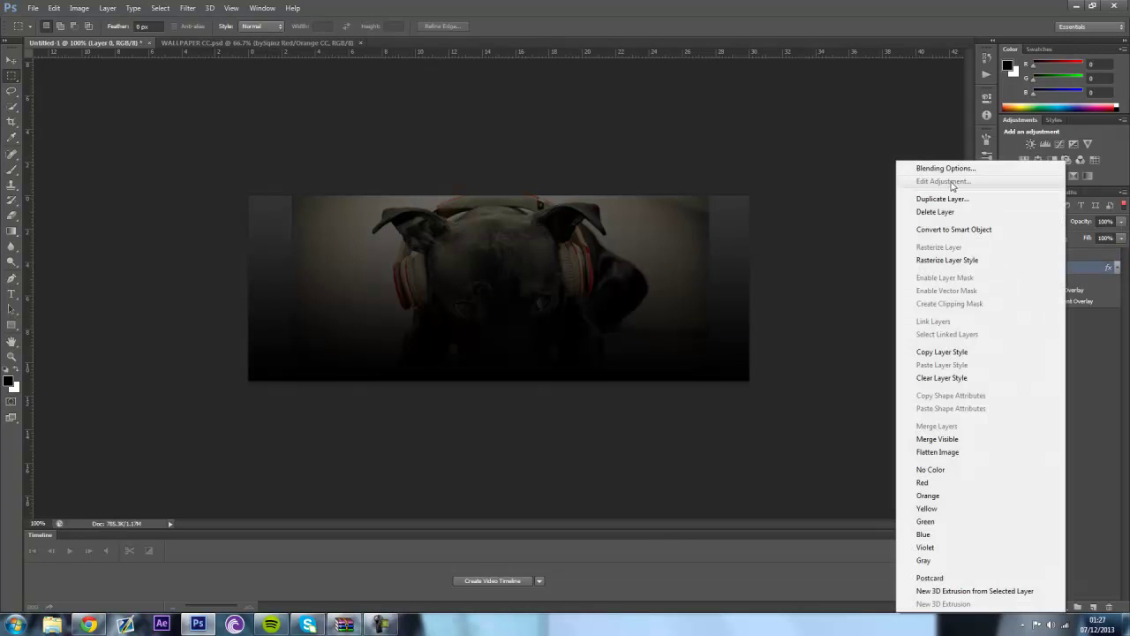
left_click(962, 172)
left_click(691, 526)
left_click_drag(873, 427, 752, 431)
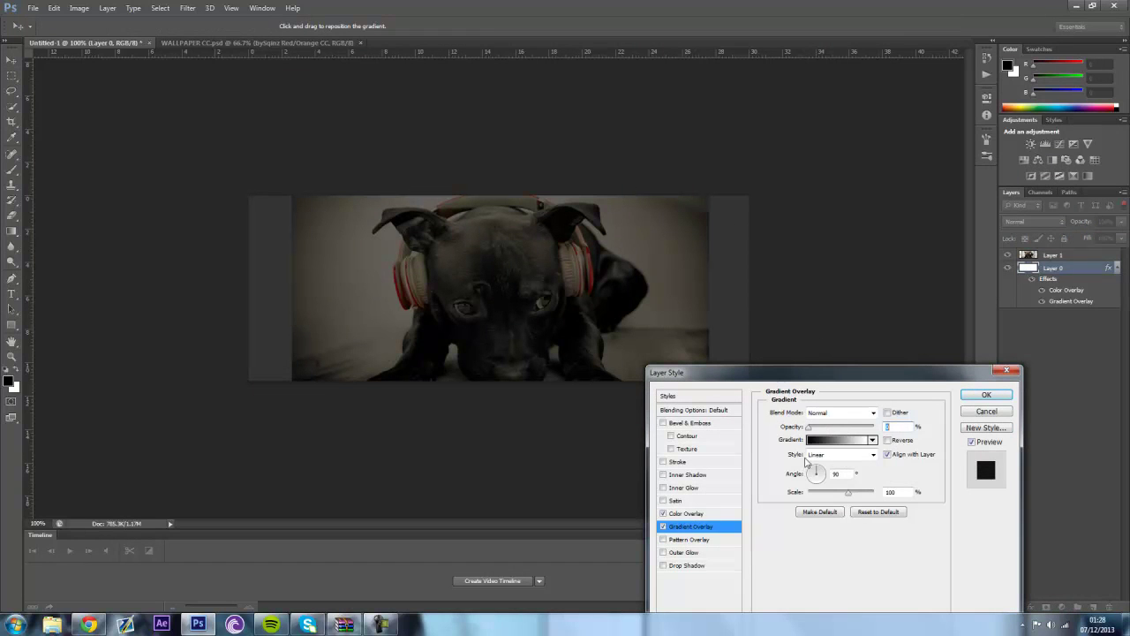
left_click(686, 513)
left_click(891, 413)
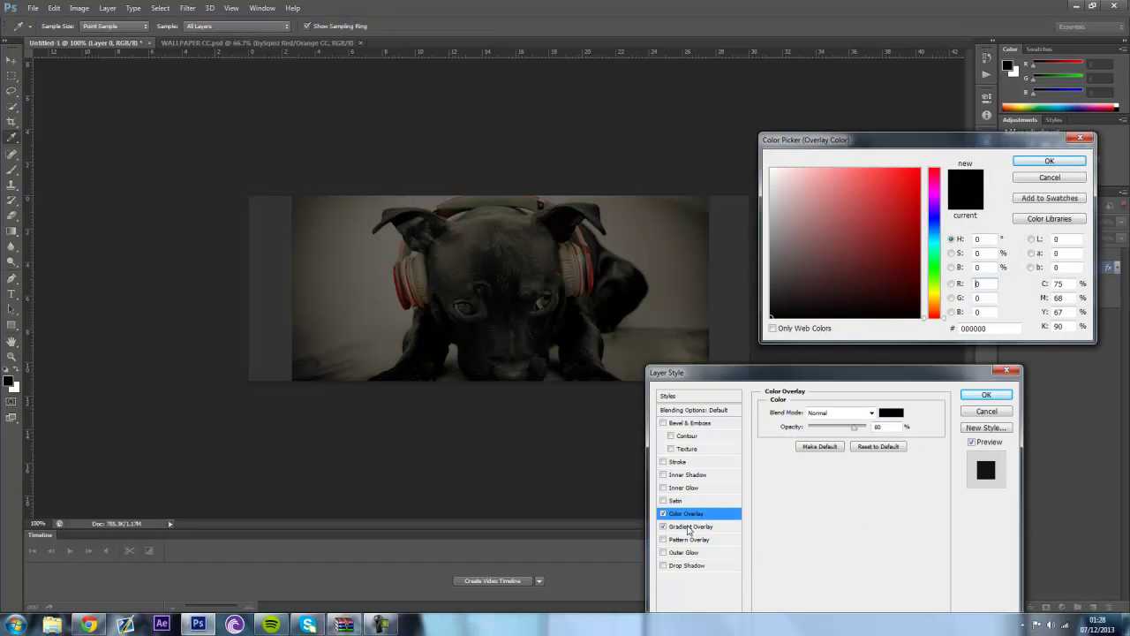
left_click(1049, 161)
left_click(987, 395)
Switch the puppy photo layer's blend mode to Lighten
left_click(1041, 222)
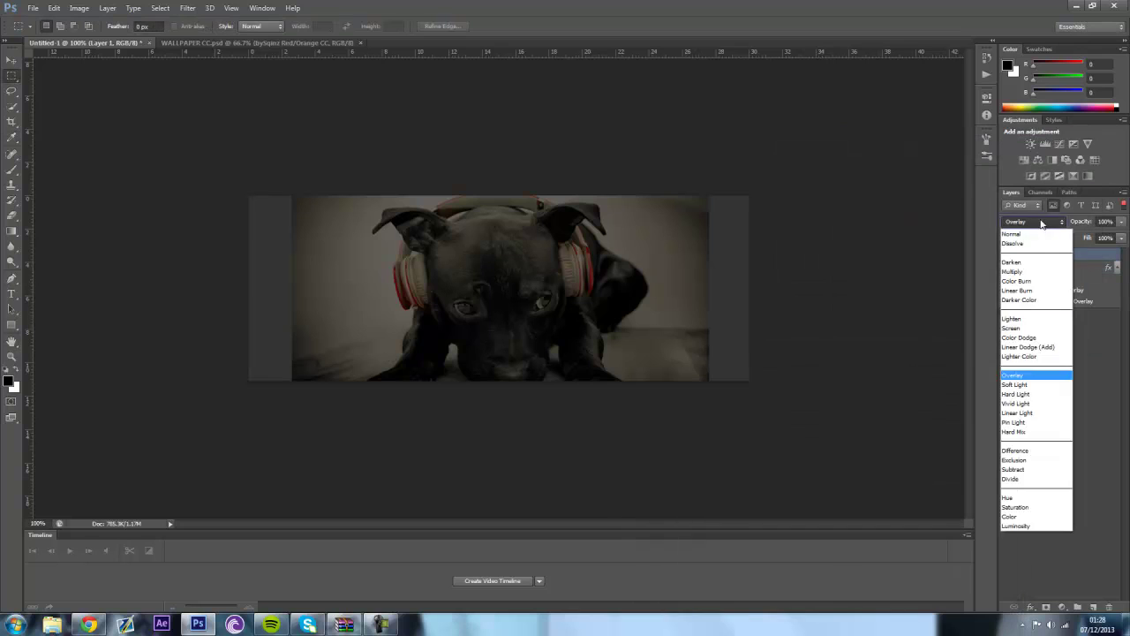
left_click(1030, 319)
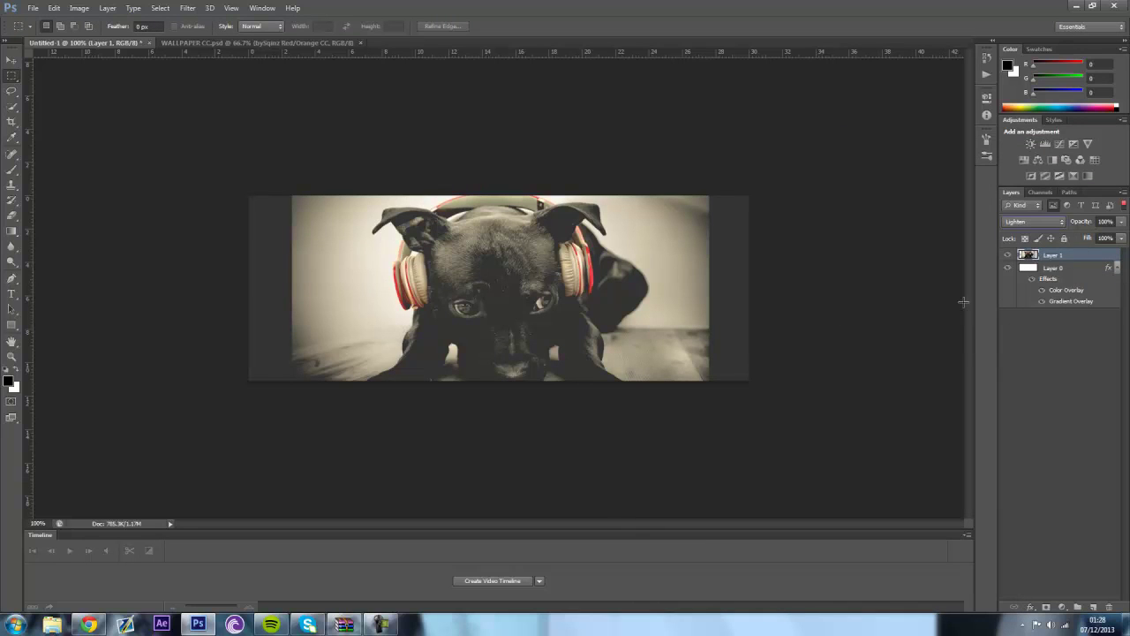
left_click(16, 216)
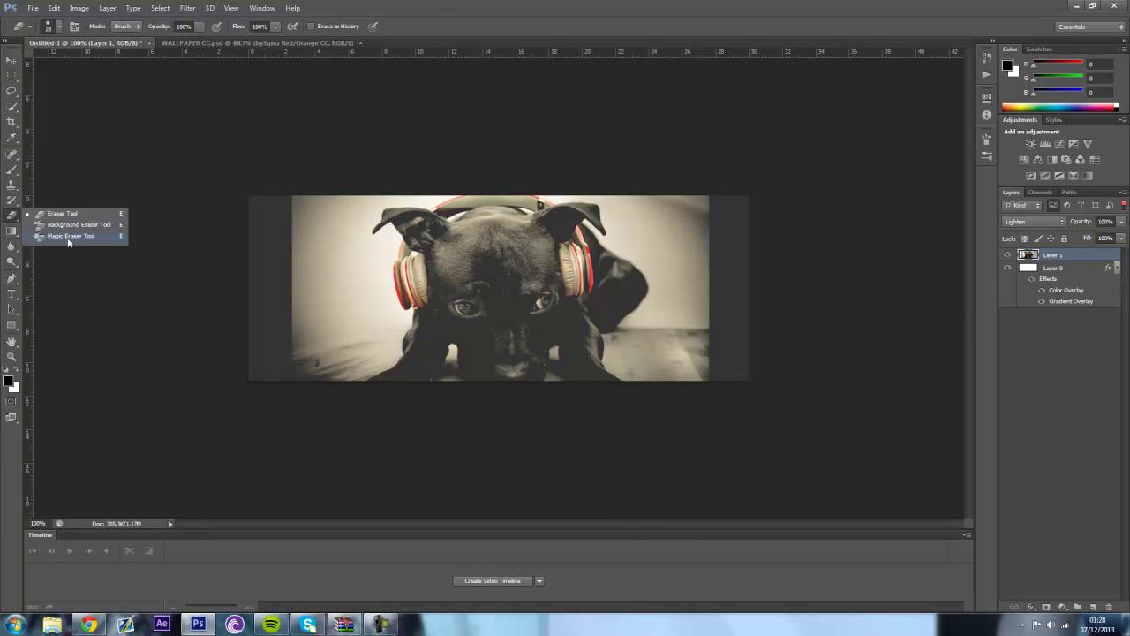
Pick the Eraser and Move tools, then bring Chrome with the puppy photo forward
left_click(58, 219)
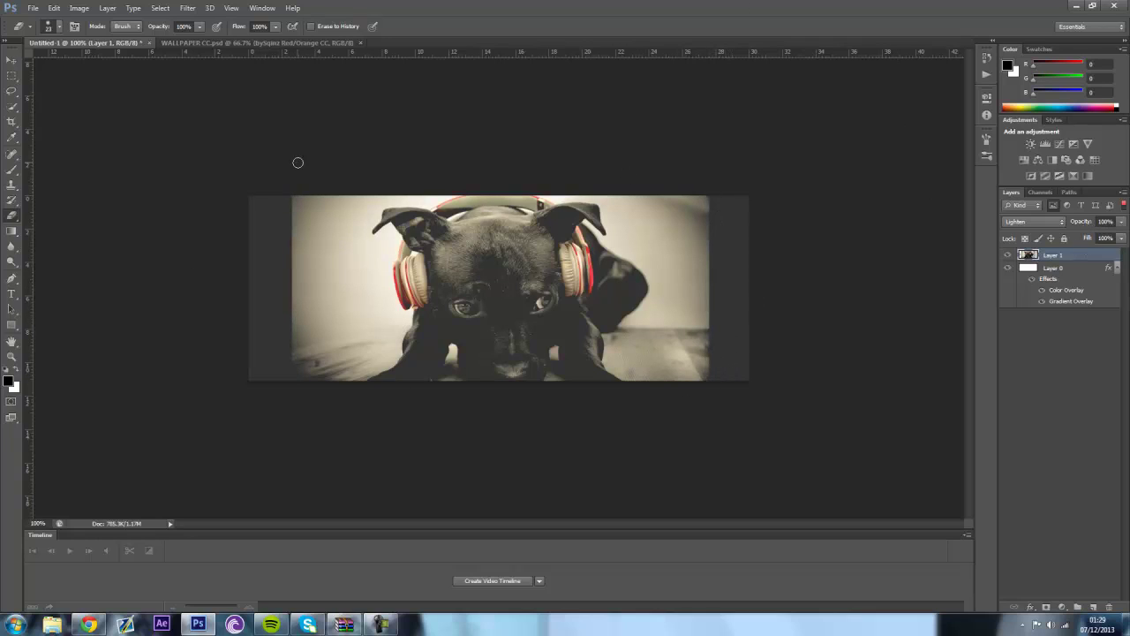
left_click(12, 59)
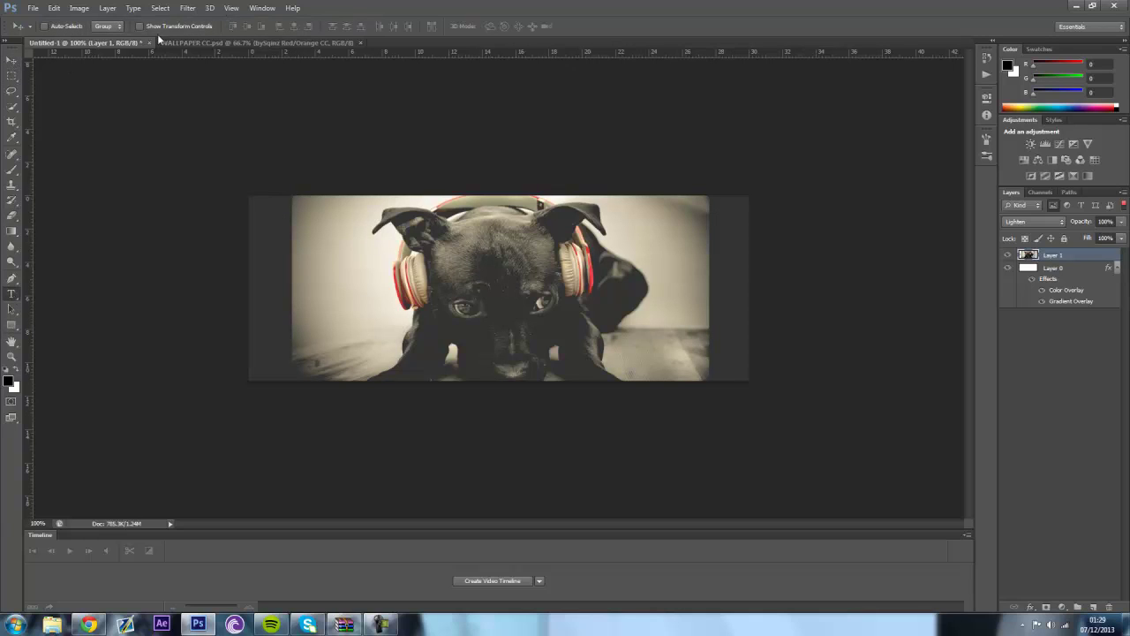
left_click(89, 624)
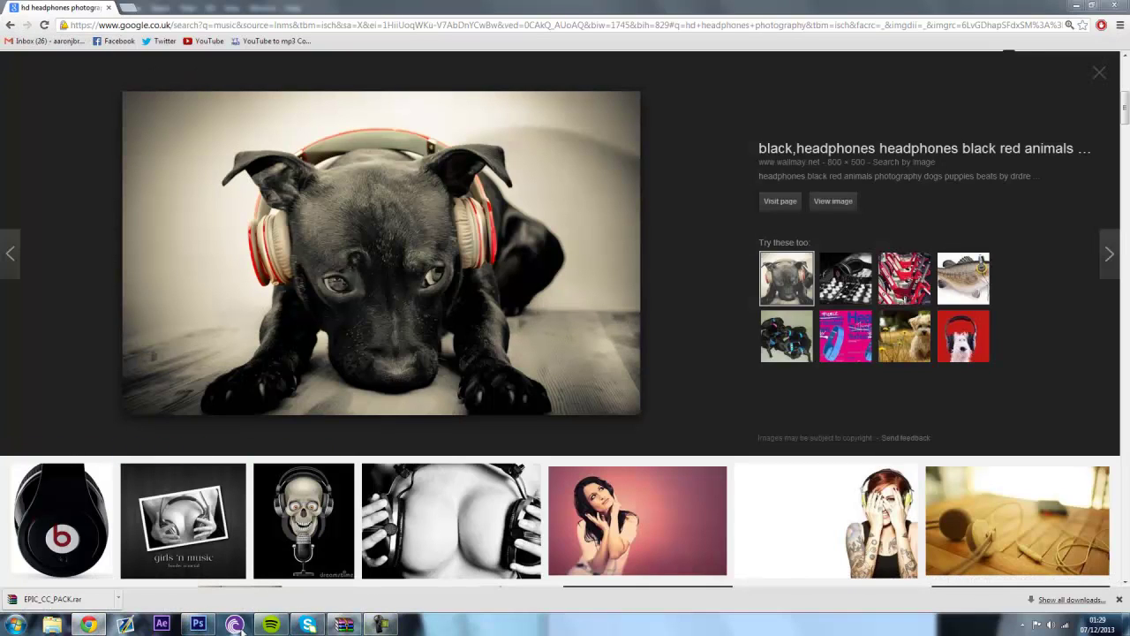
Type a 'Music' title across the puppy photo and colour it white (ffffff)
left_click(200, 625)
key("t")
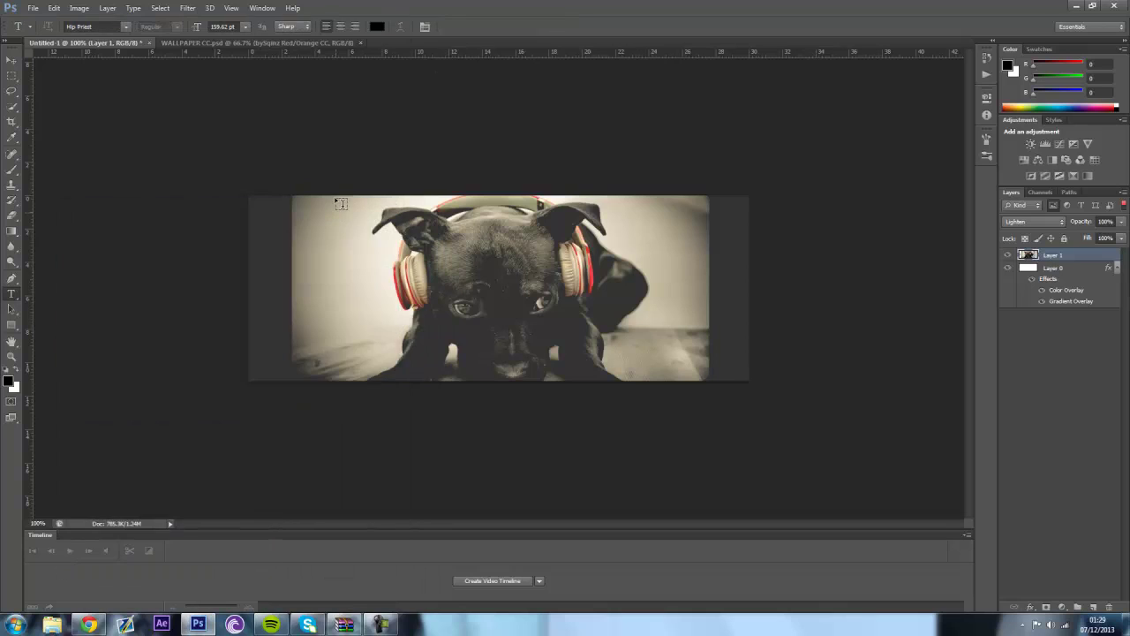
left_click_drag(333, 226, 671, 341)
type("M")
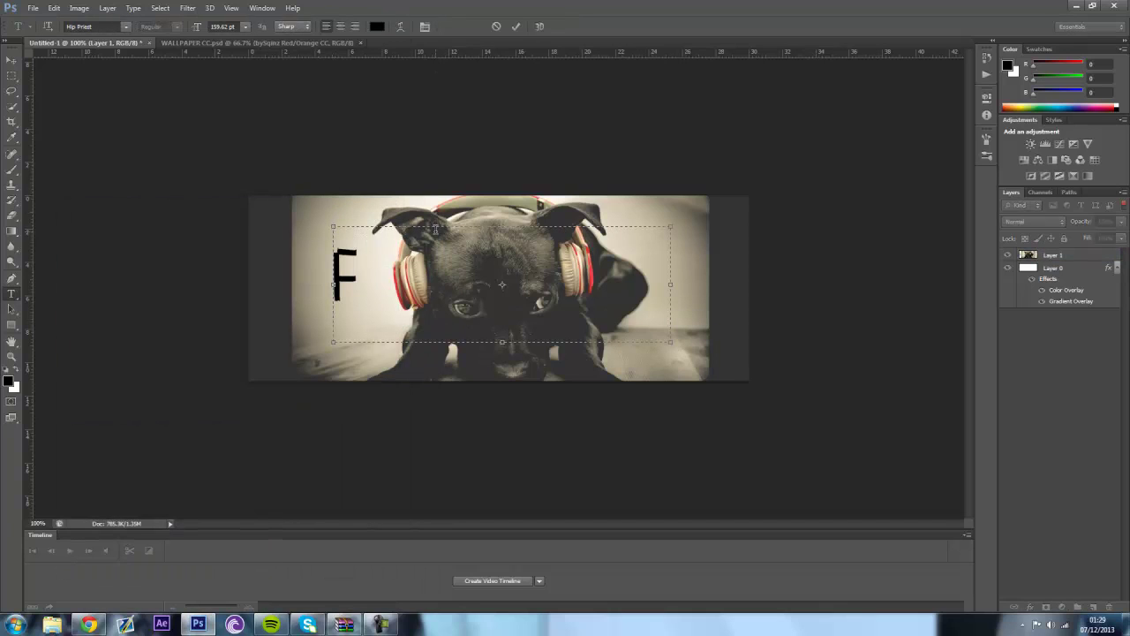
type("usic")
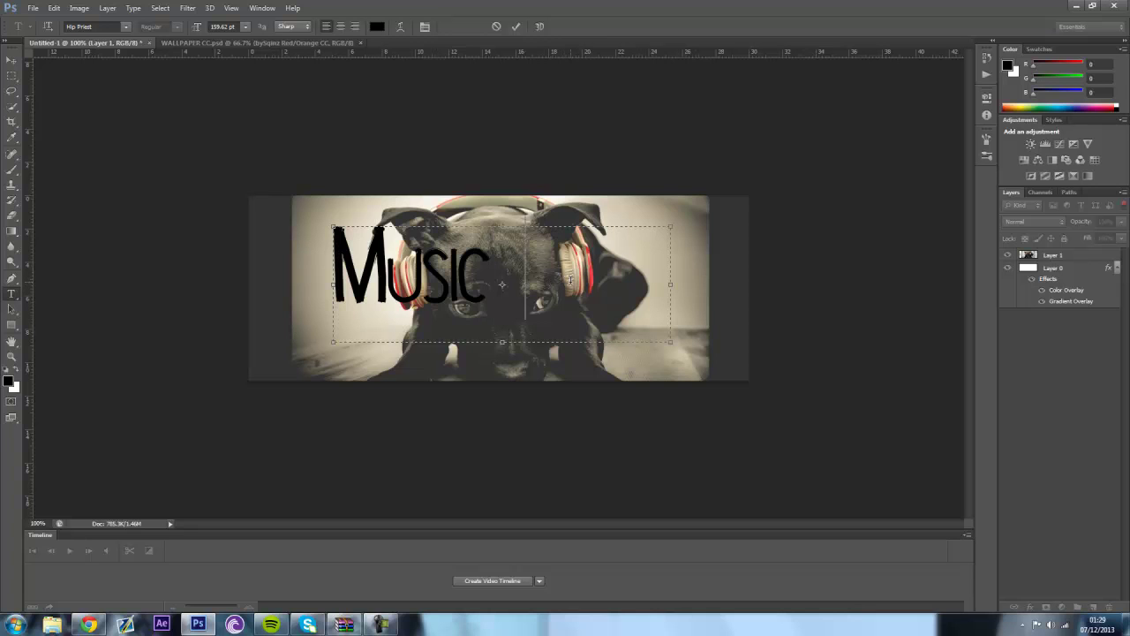
key("ctrl+a")
left_click(376, 27)
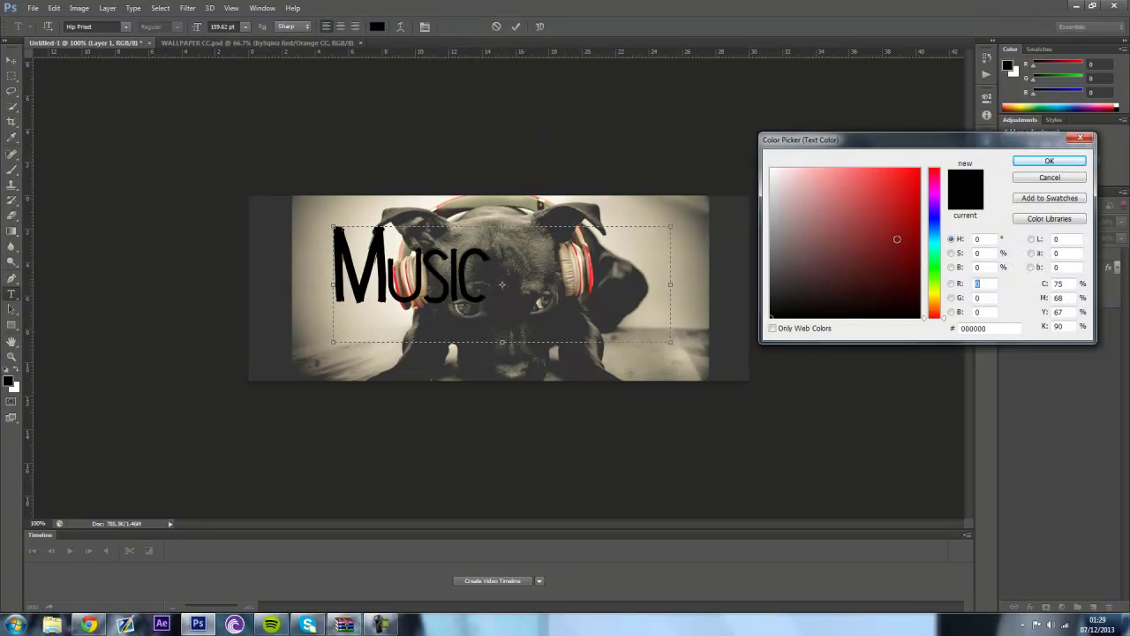
type("ffffff")
left_click(1049, 161)
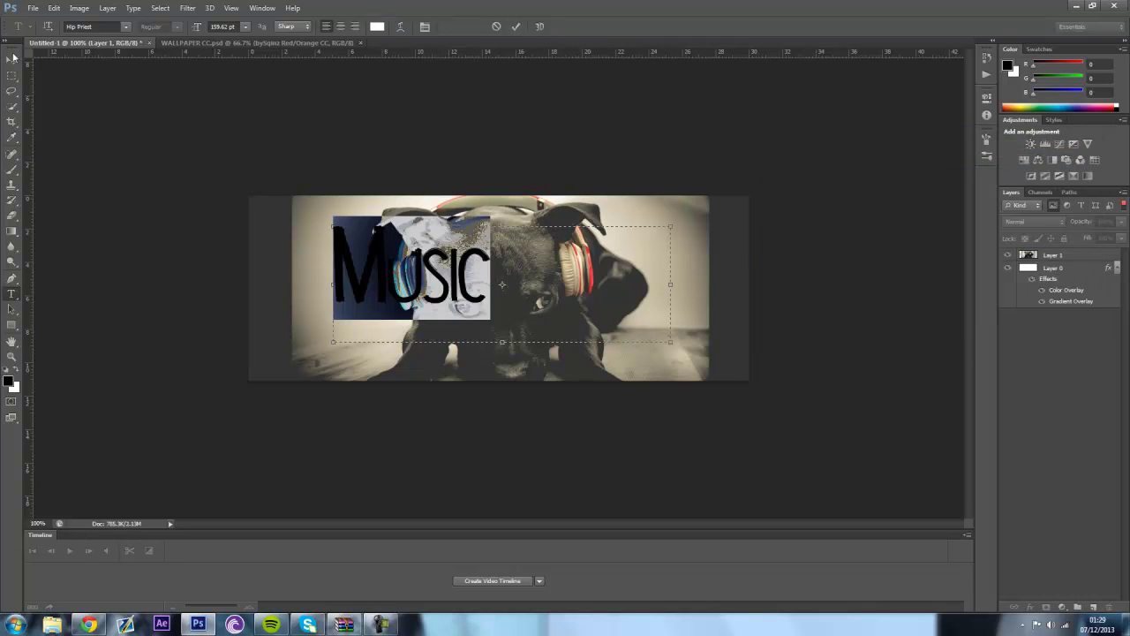
left_click(11, 60)
Dismiss the warning and nudge the puppy photo layer sideways within the banner
left_click(439, 277)
left_click(565, 294)
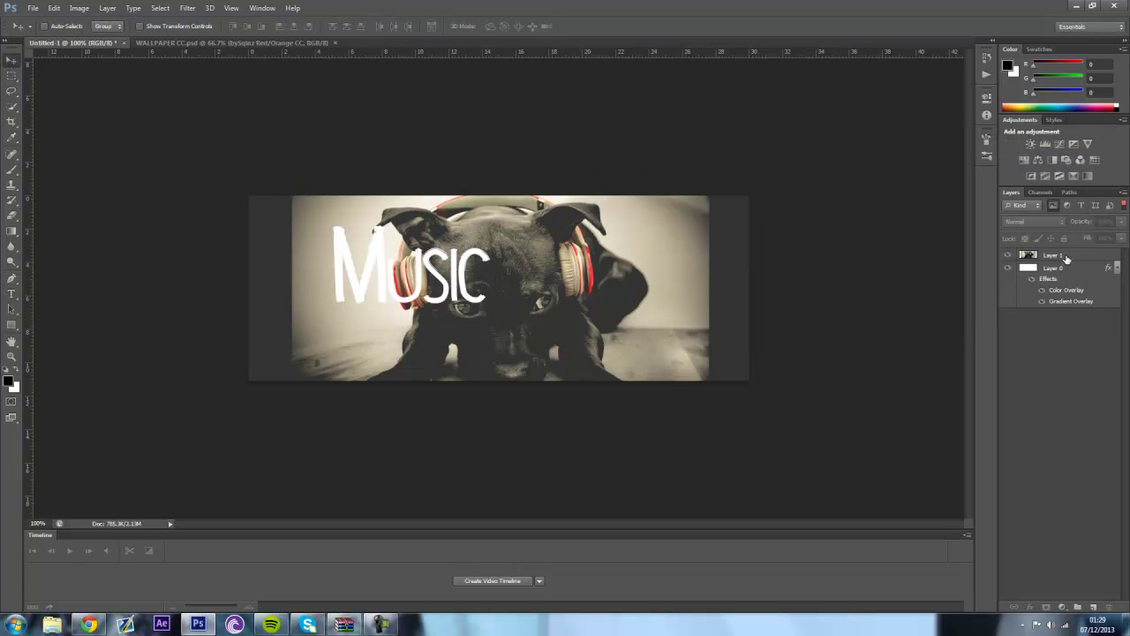
left_click(1053, 254)
mouse_move(464, 290)
left_mouse_down()
mouse_move(394, 281)
mouse_move(438, 276)
left_mouse_up()
left_click(1049, 267)
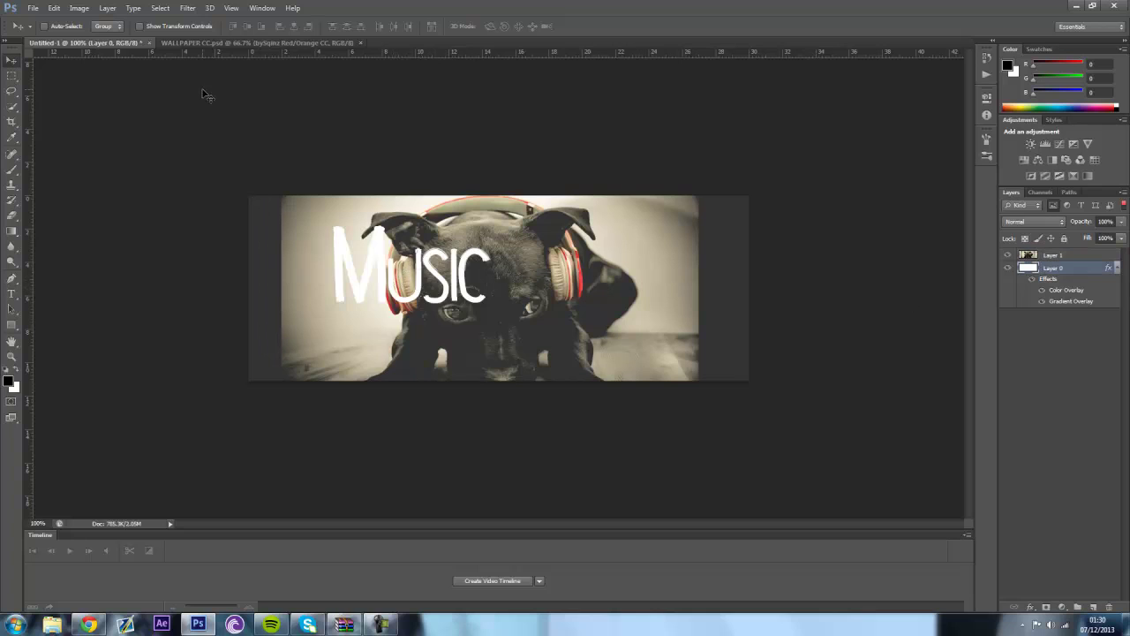
Try a 'Music' title on a new layer, then undo the misplaced attempt
key("ctrl+alt+z")
left_click(1093, 608)
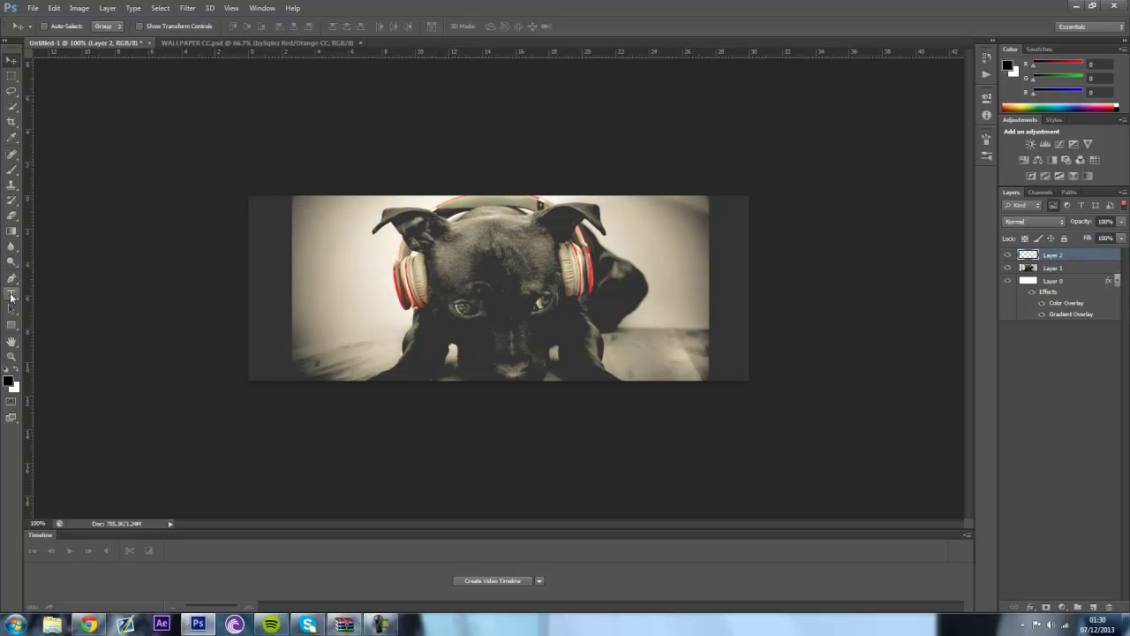
left_click(11, 297)
left_click_drag(331, 227, 844, 395)
type("Music")
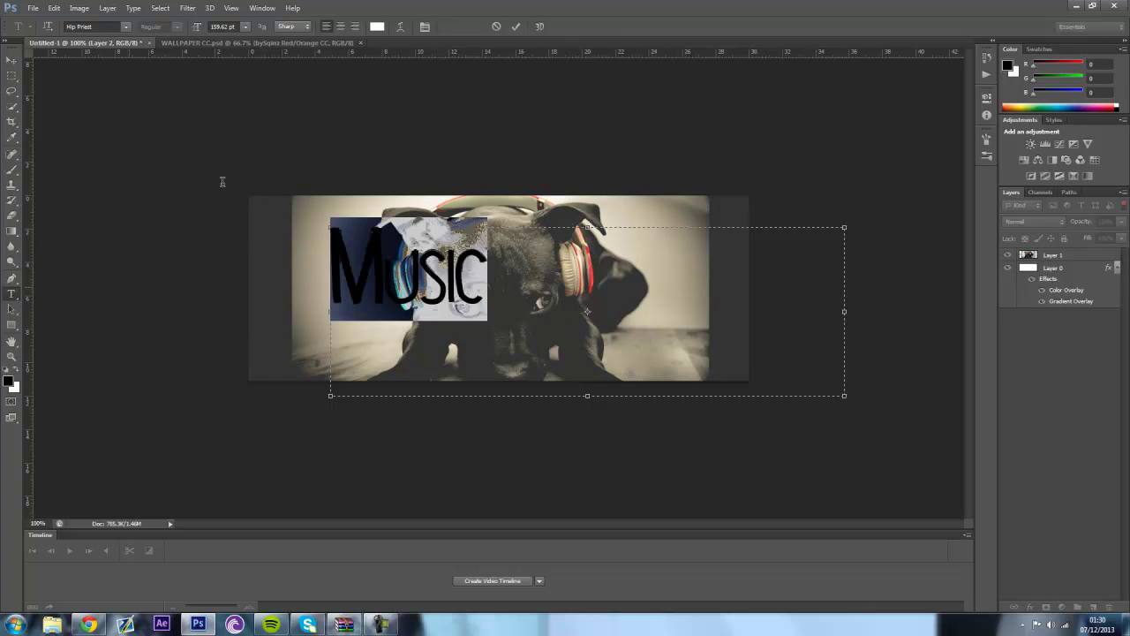
left_click(244, 27)
left_click(516, 27)
key("v")
left_click(538, 252)
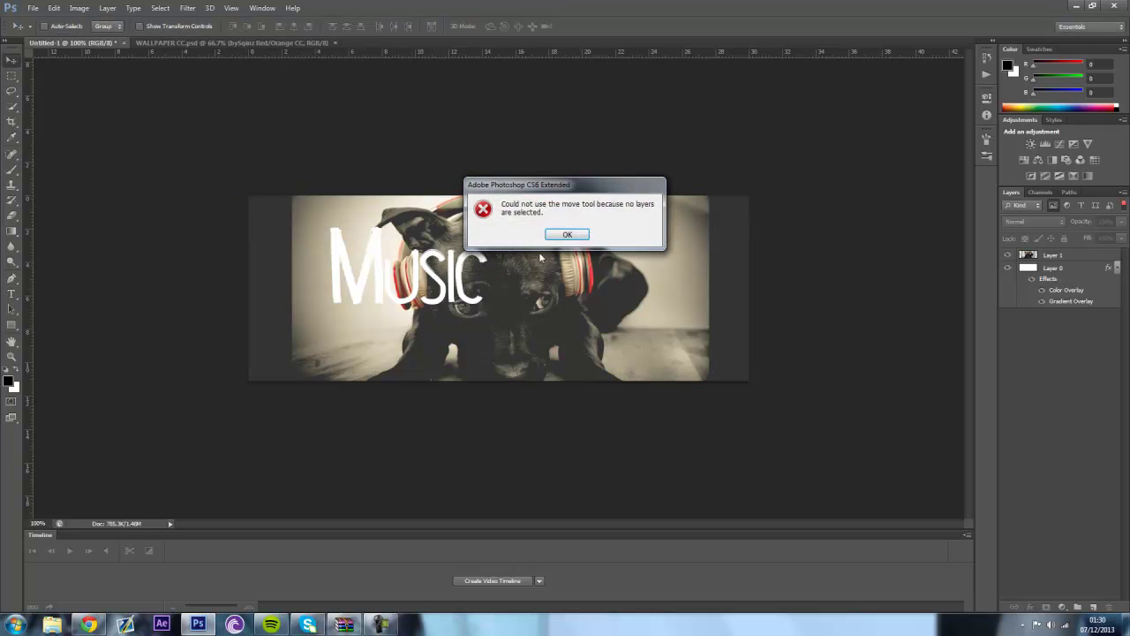
left_click(568, 235)
key("ctrl+z")
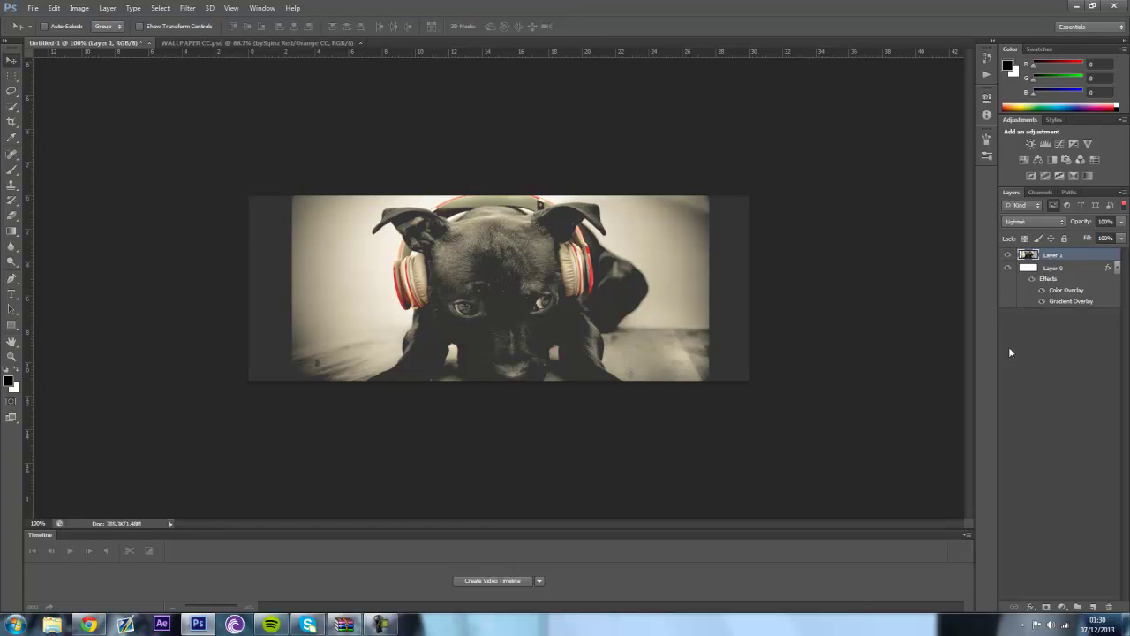
Type 'Music' on a fresh layer and centre it over the puppy's head
left_click(1092, 607)
left_click(11, 293)
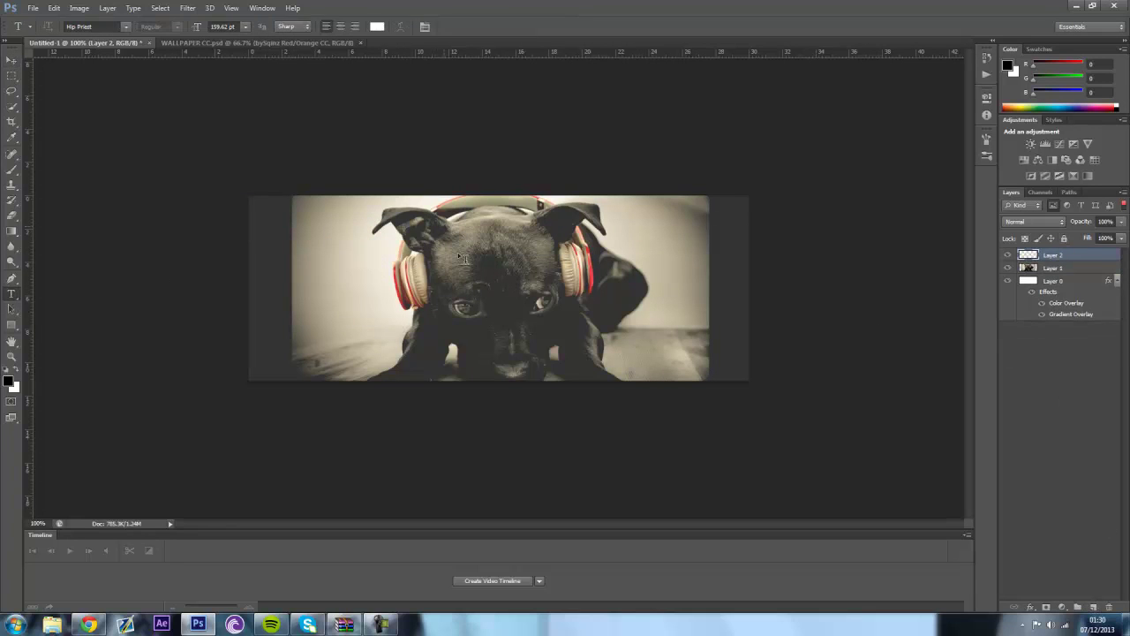
left_click_drag(443, 227, 835, 370)
type("Music")
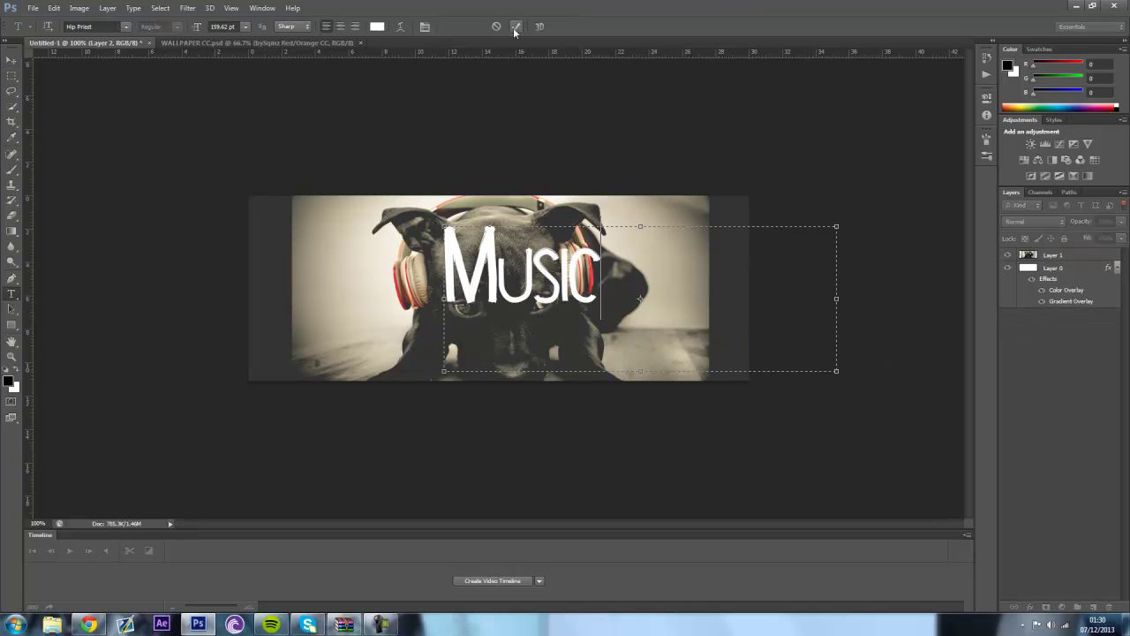
left_click(515, 27)
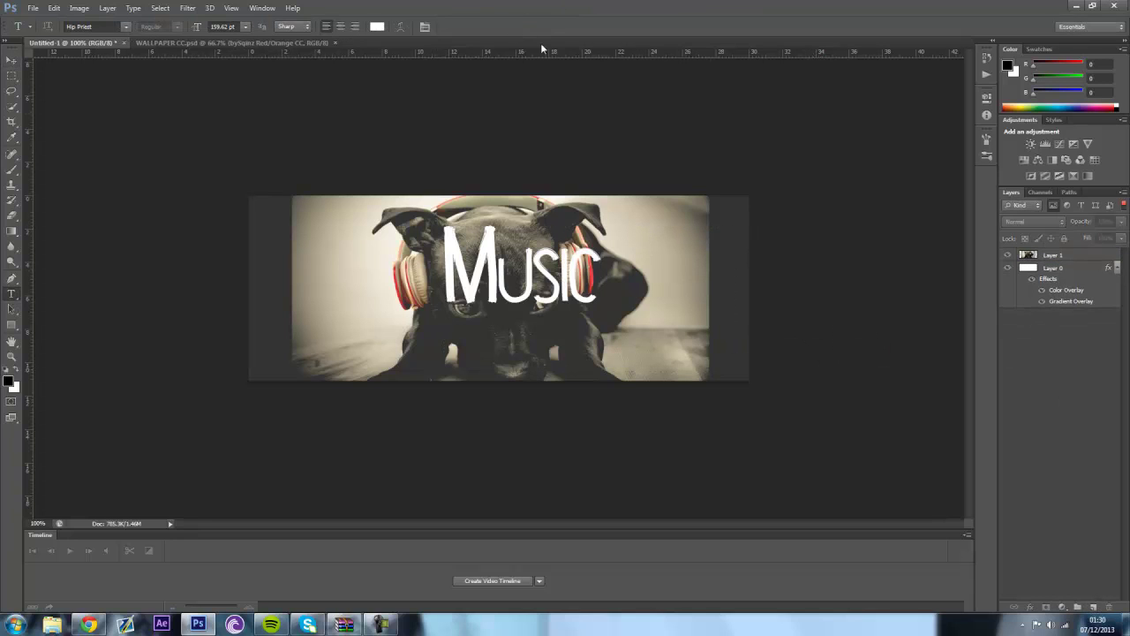
left_click(12, 59)
mouse_move(482, 296)
left_mouse_down()
mouse_move(463, 303)
mouse_move(458, 276)
left_mouse_up()
Give the Music title a drop shadow (size 13) and a gradient overlay
right_click(1066, 256)
left_click(957, 152)
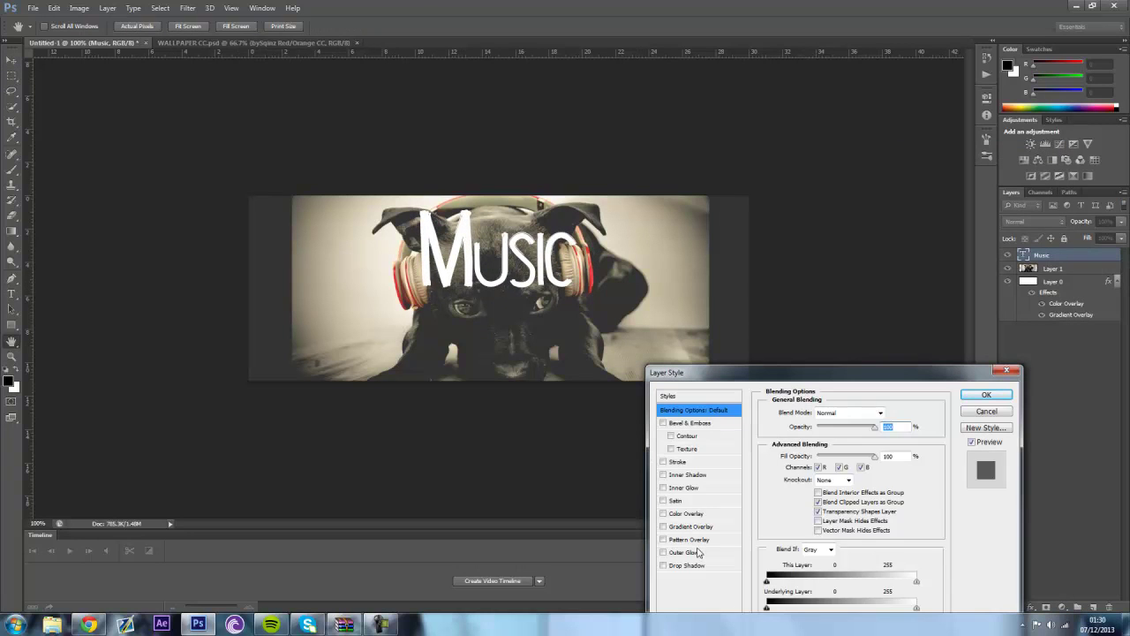
left_click(687, 566)
left_click_drag(814, 493, 817, 490)
left_click(817, 469)
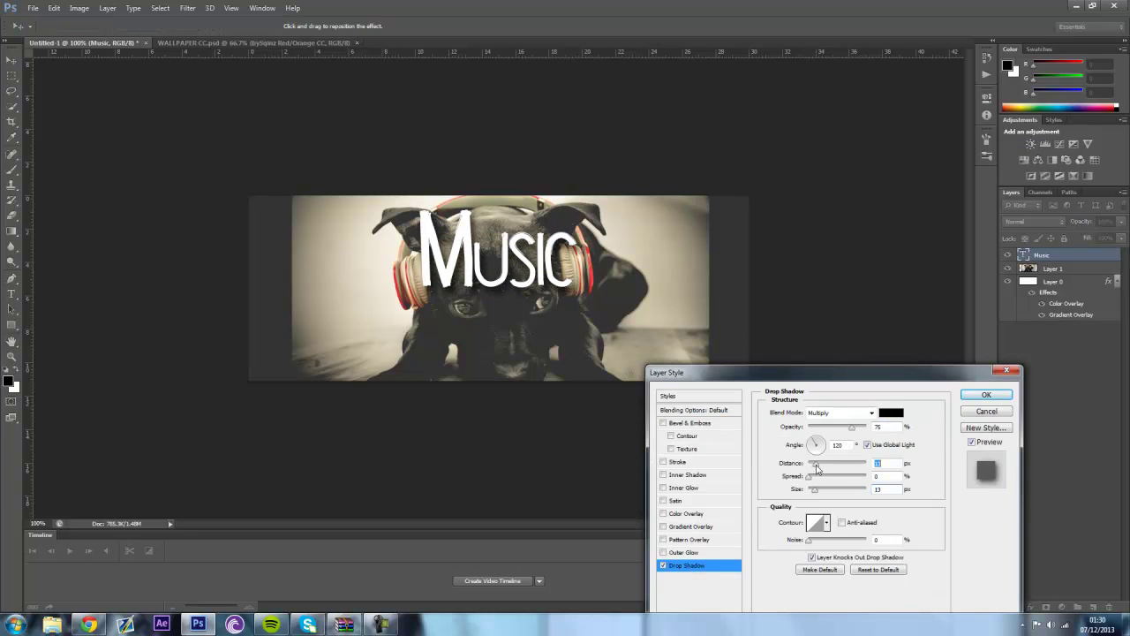
left_click(690, 527)
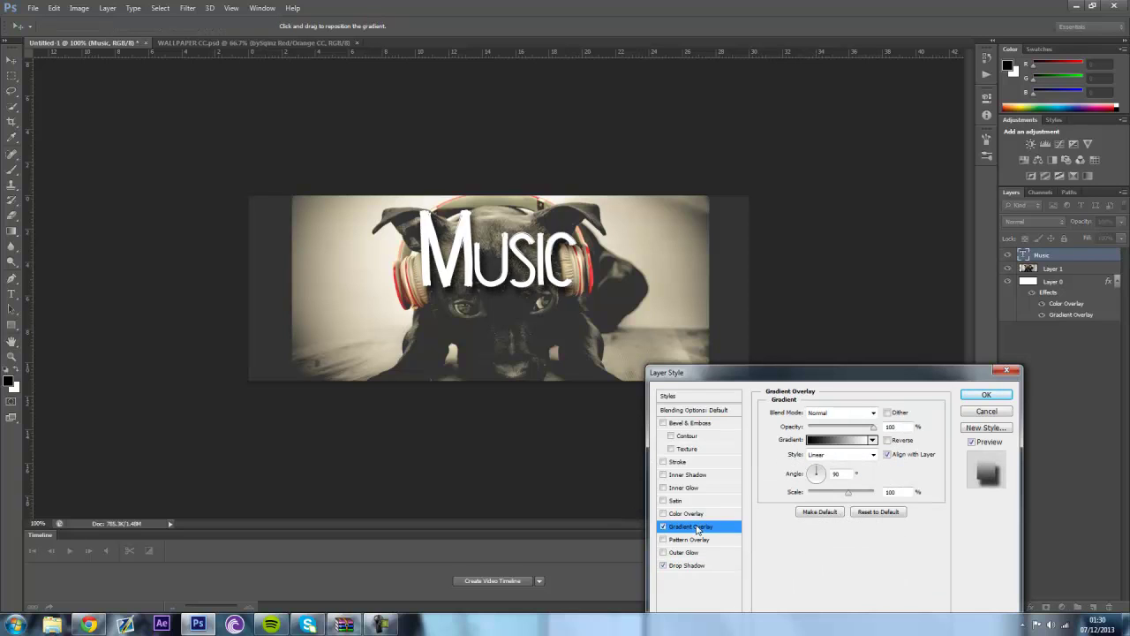
left_click_drag(844, 430, 808, 431)
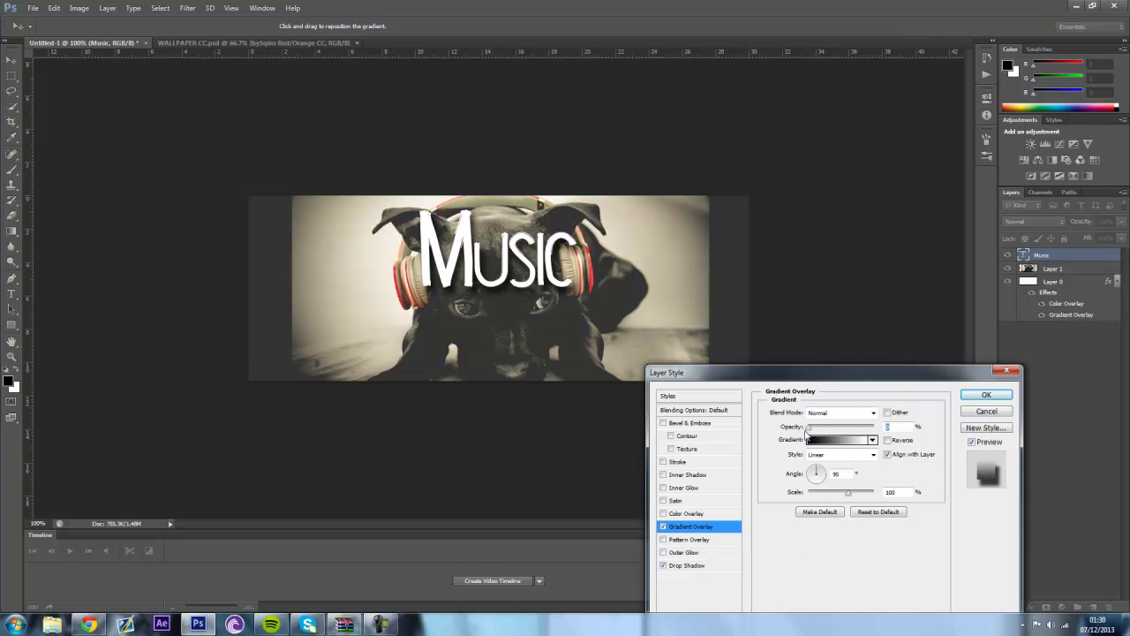
Add a stroke, inner shadow and toned-down bevel and emboss, then apply the effects
left_click(677, 462)
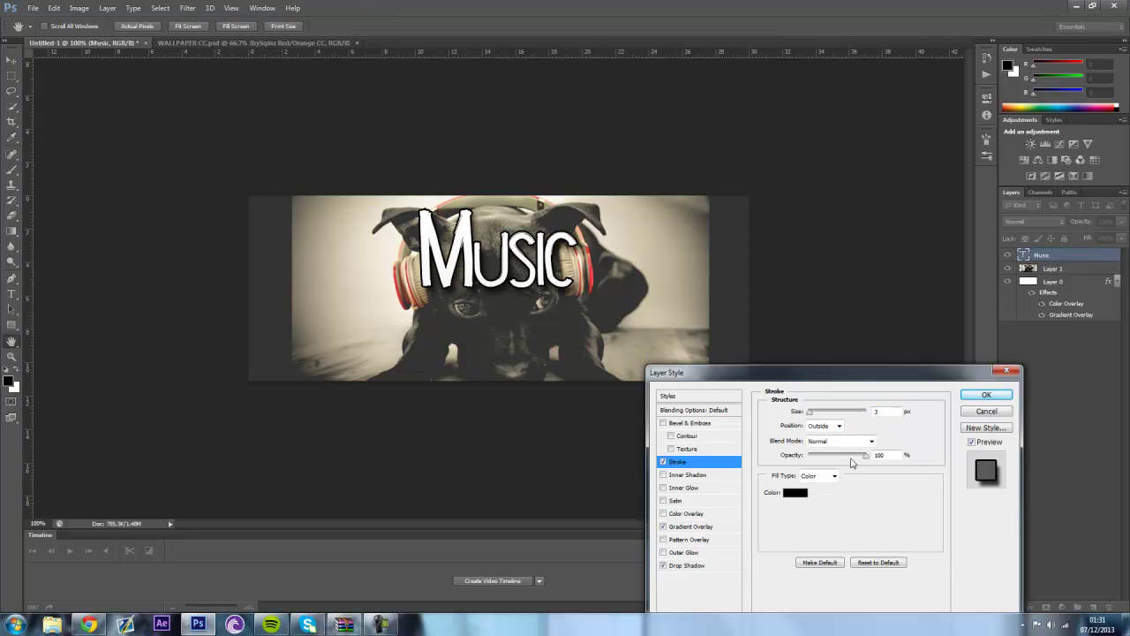
left_click_drag(854, 461, 830, 461)
left_click(694, 476)
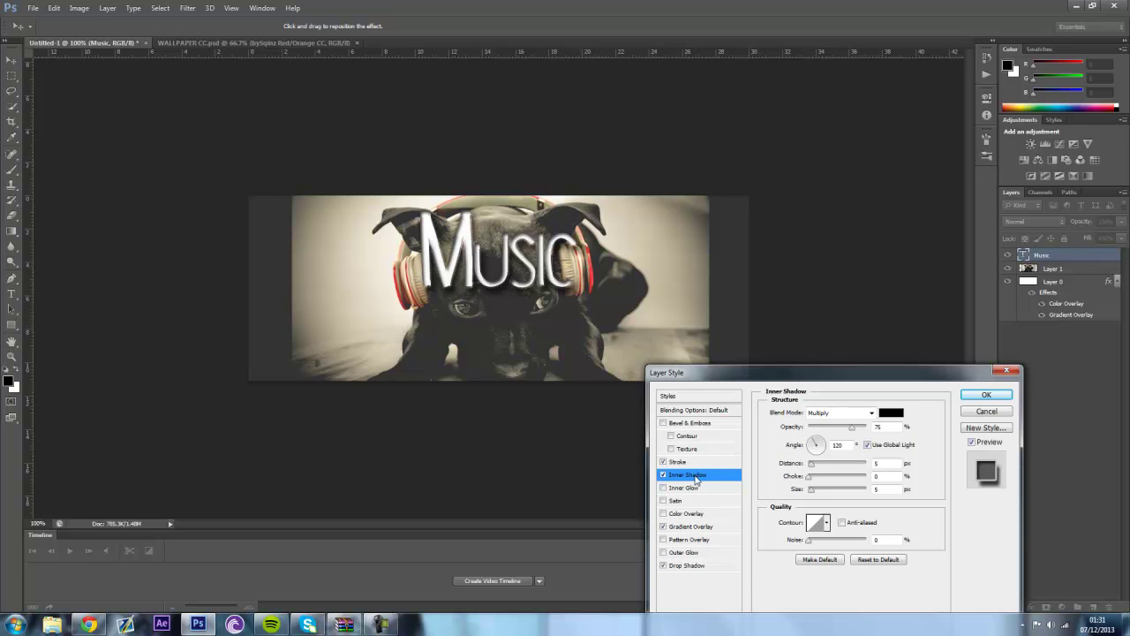
left_click(689, 423)
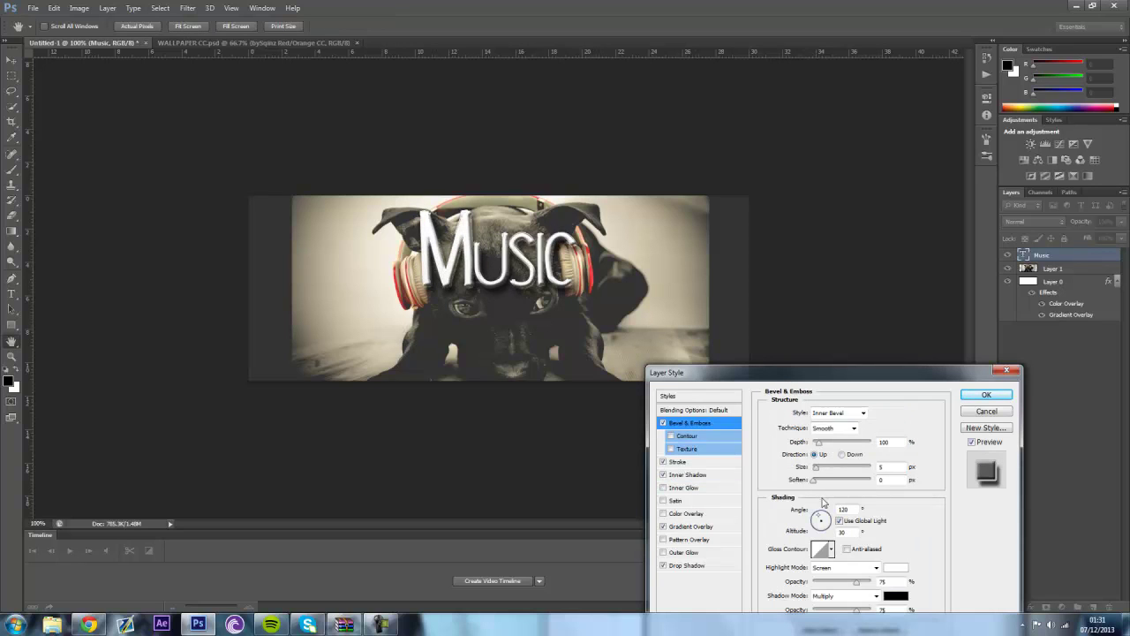
left_click_drag(856, 583, 839, 584)
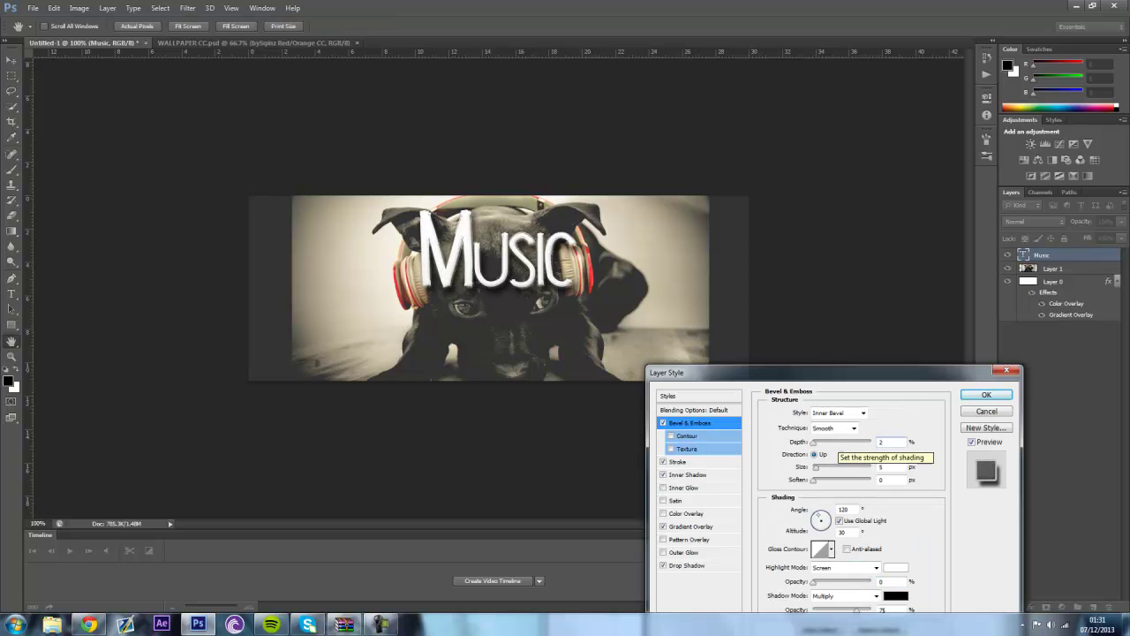
left_click(986, 395)
In WALLPAPER CC, show the purple variant and copy Gradient Map 4 onto the puppy banner
left_click(234, 42)
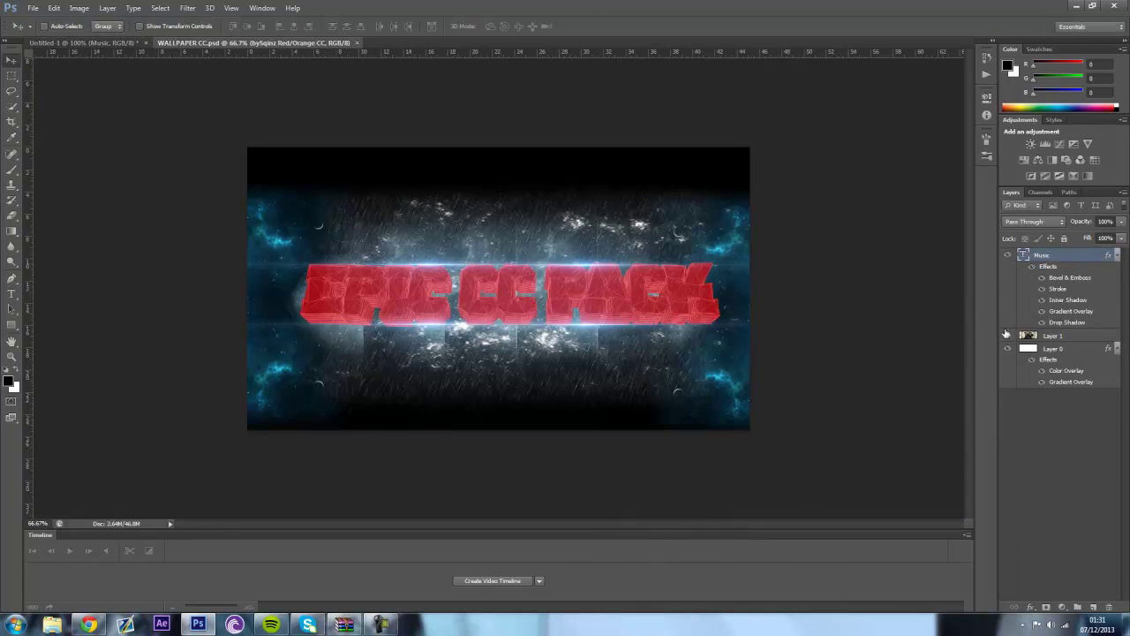
left_click(1010, 336)
left_click(1008, 309)
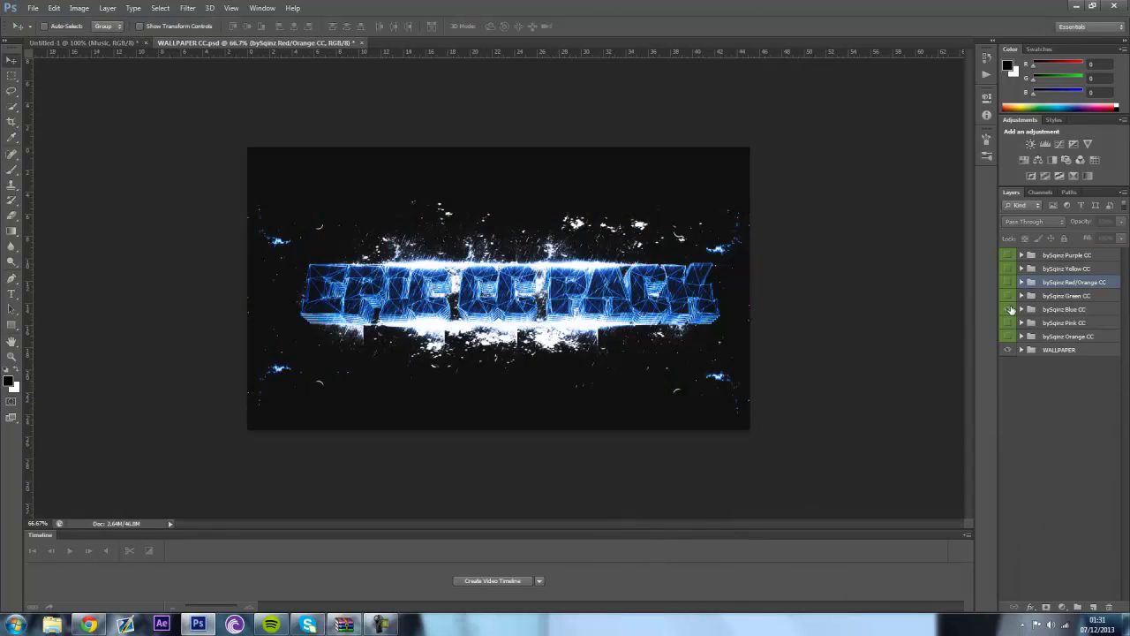
left_click(1007, 281)
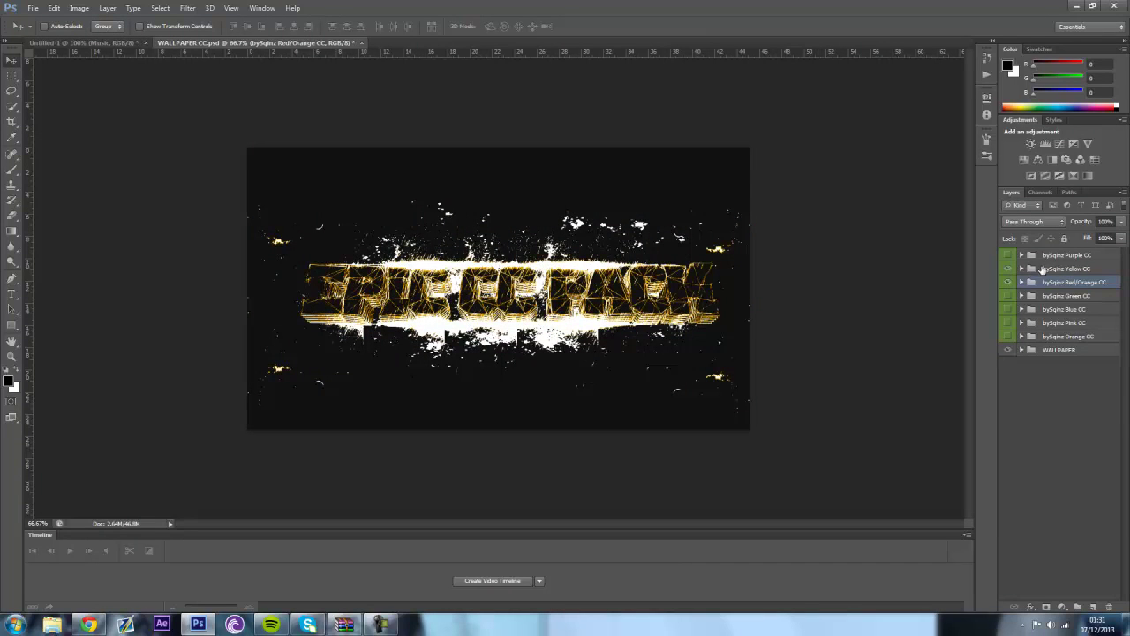
left_click(1008, 256)
left_click(1022, 256)
left_click(1066, 422)
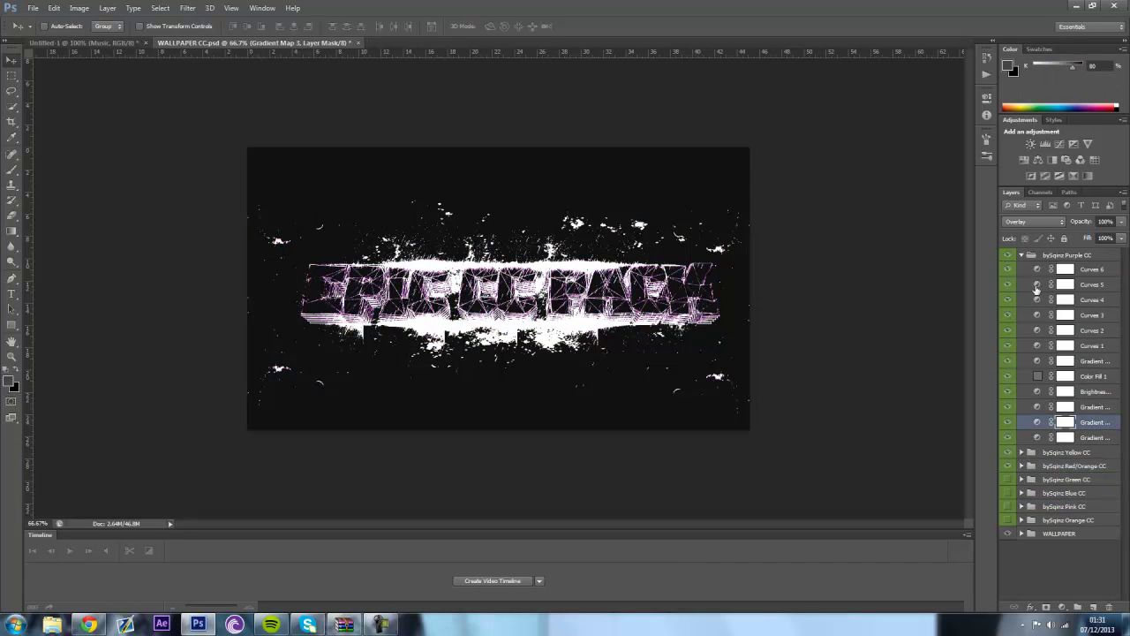
left_click(1081, 360)
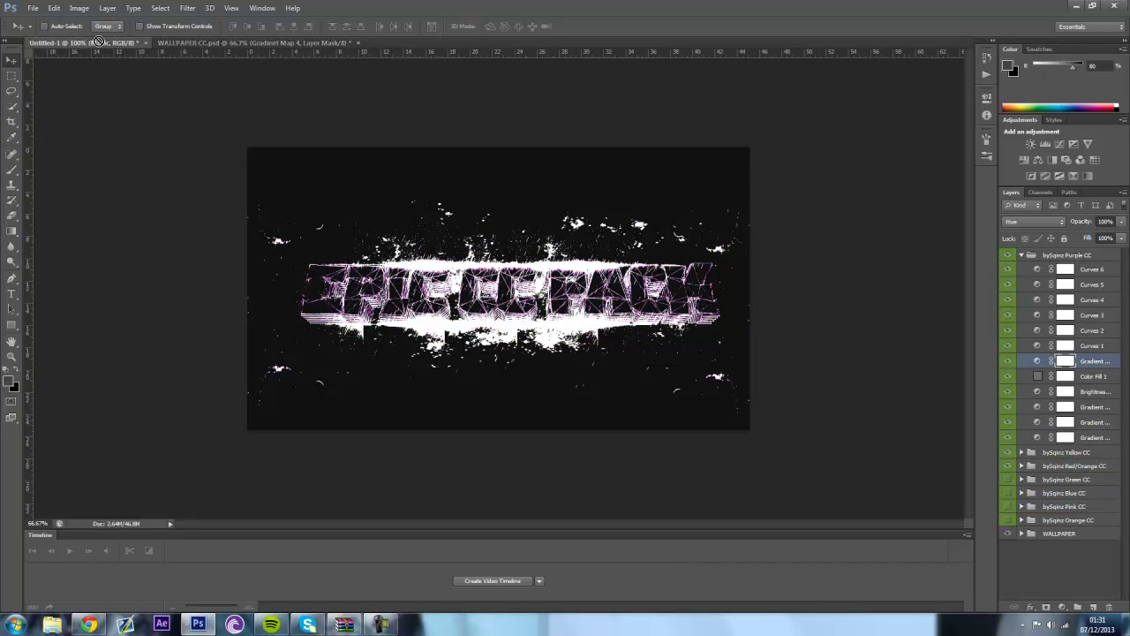
left_click_drag(113, 60, 468, 287)
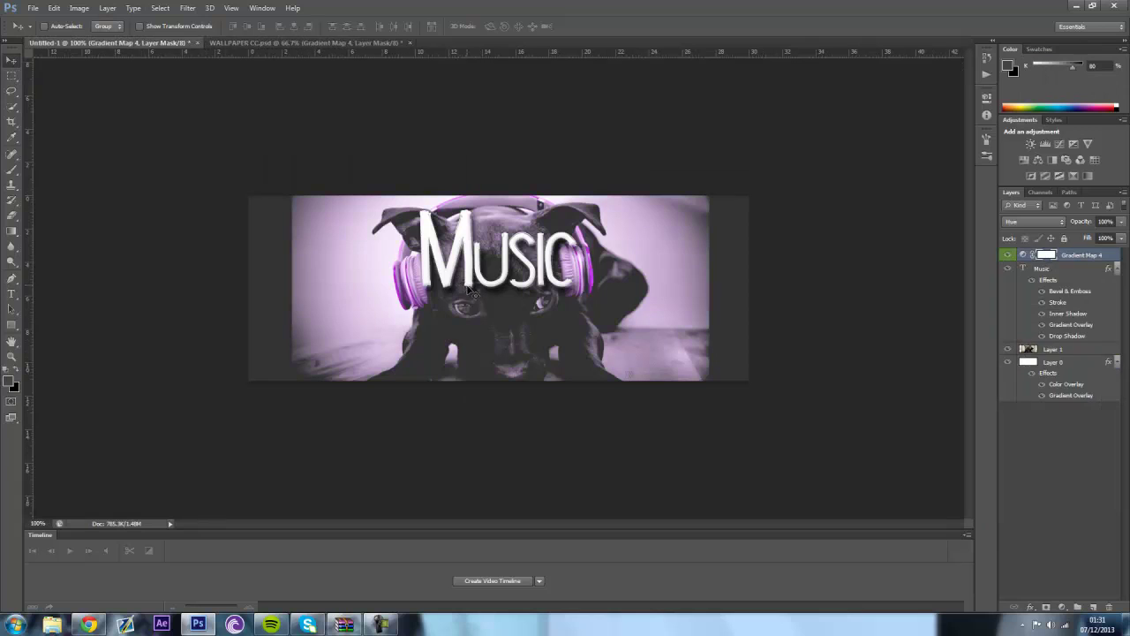
Copy the Curves, gradient and brightness layers into the banner at 34% opacity
left_click(263, 41)
left_click(140, 44)
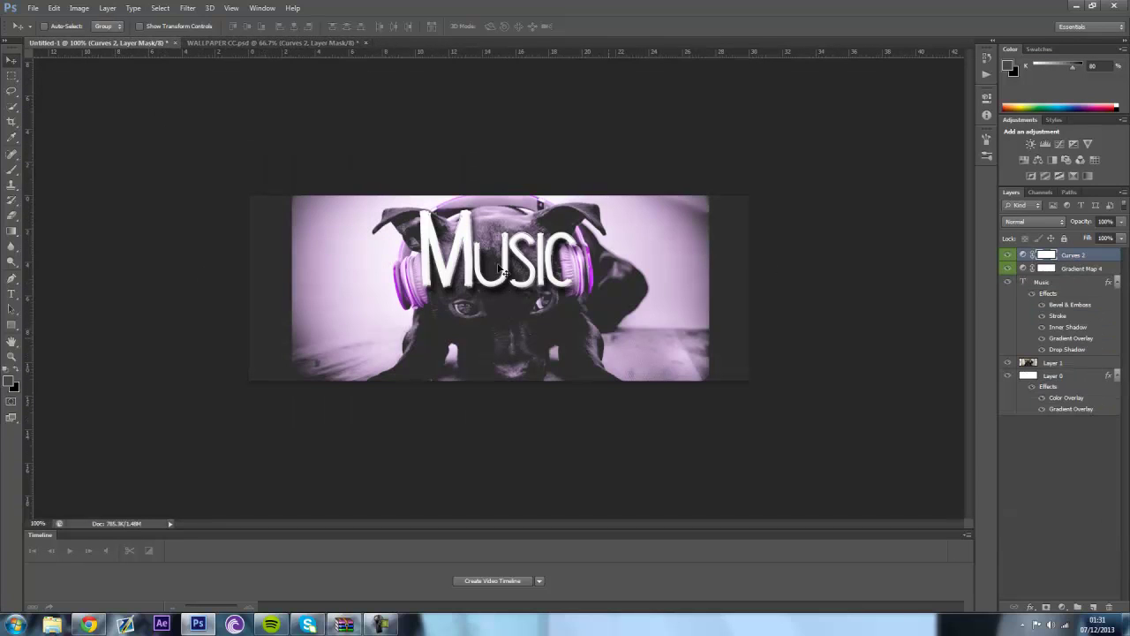
left_click(265, 43)
left_click(1086, 424, "ctrl")
left_click(1085, 439, "ctrl")
left_click(1081, 407, "ctrl")
left_click(1088, 392, "ctrl")
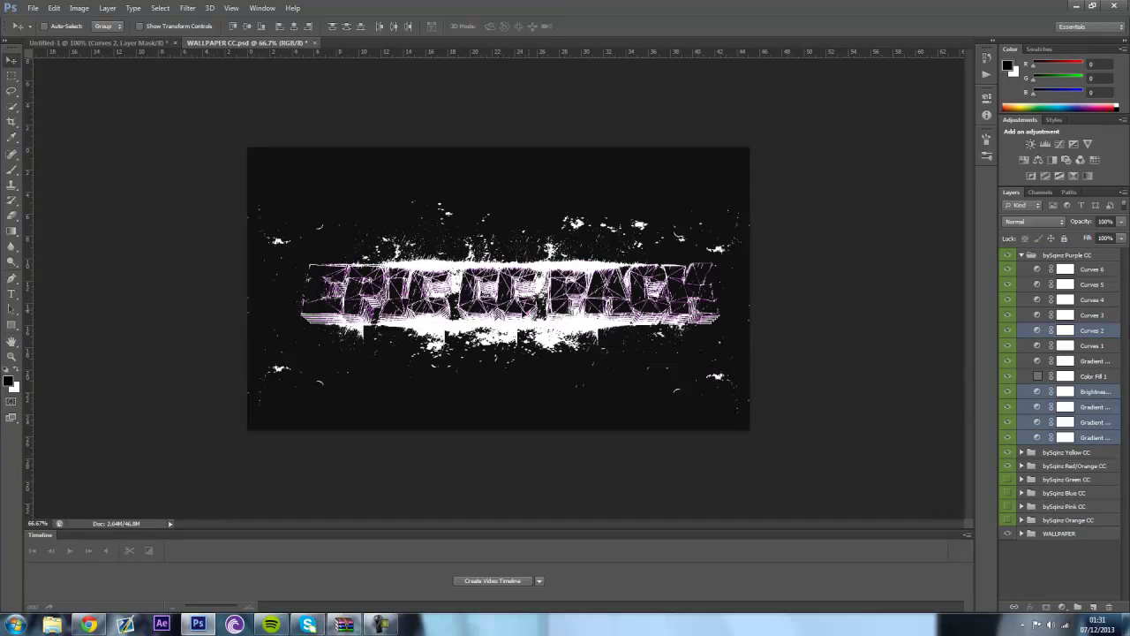
left_click_drag(118, 44, 684, 394)
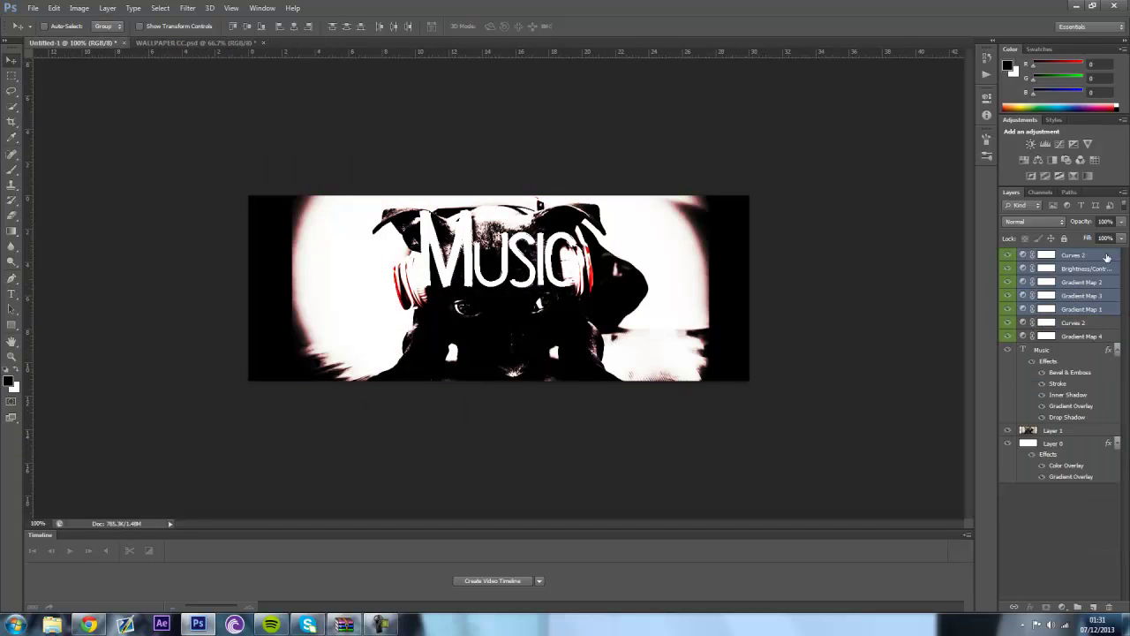
mouse_move(1122, 221)
left_mouse_down()
mouse_move(1039, 235)
mouse_move(1080, 238)
left_mouse_up()
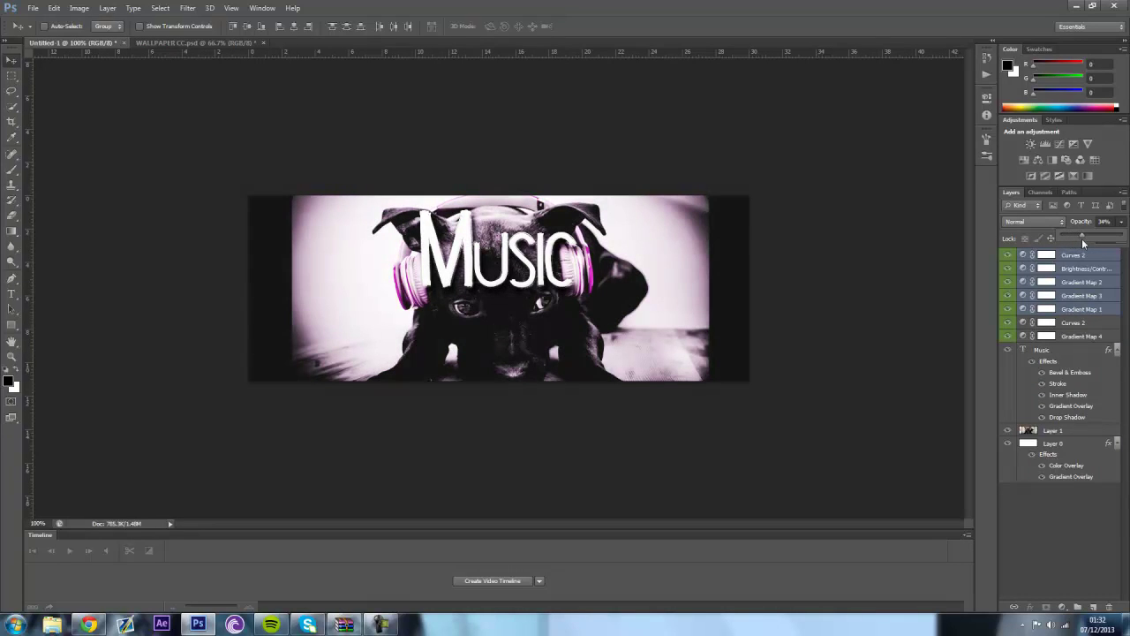
Duplicate the Music title, shrink it, rotate it about -39° and place it at the left edge
left_click(1060, 530)
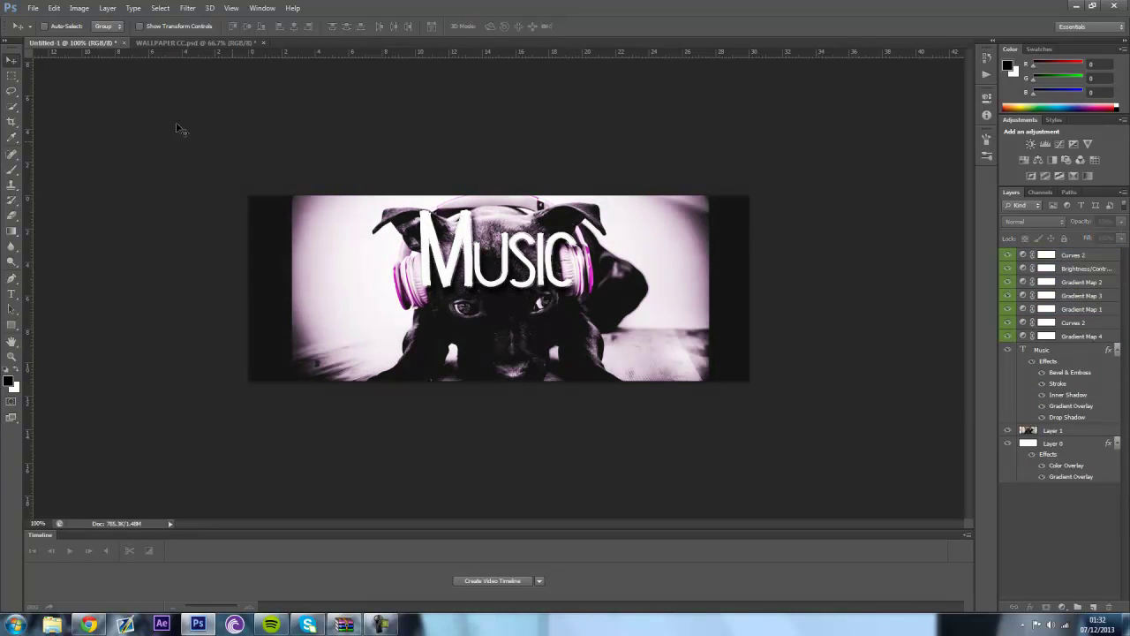
right_click(1051, 352)
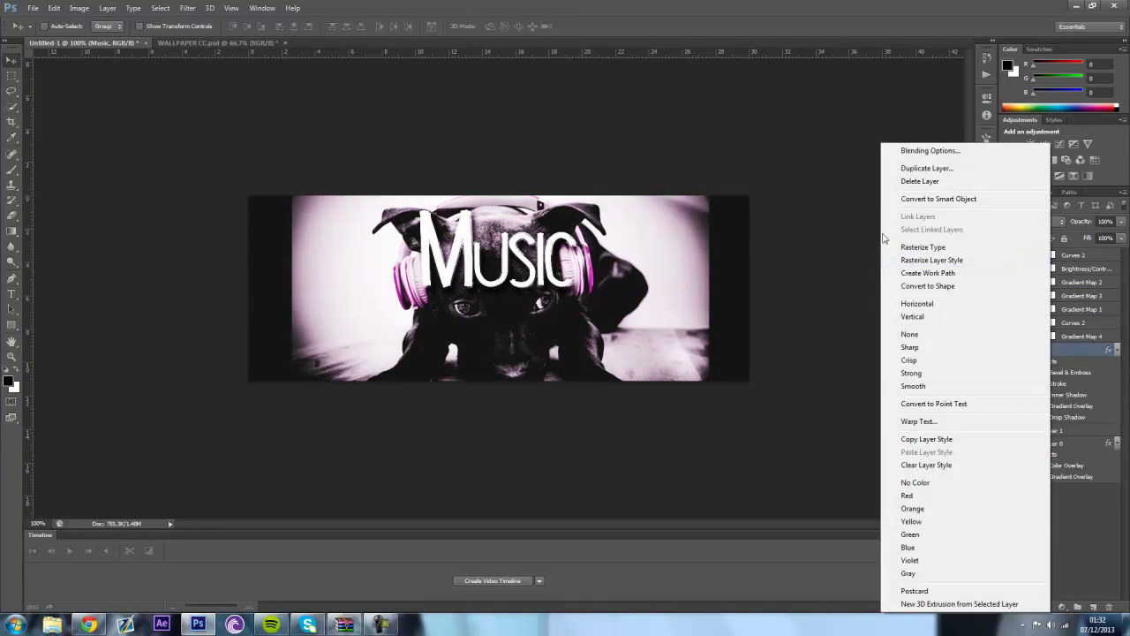
left_click(945, 169)
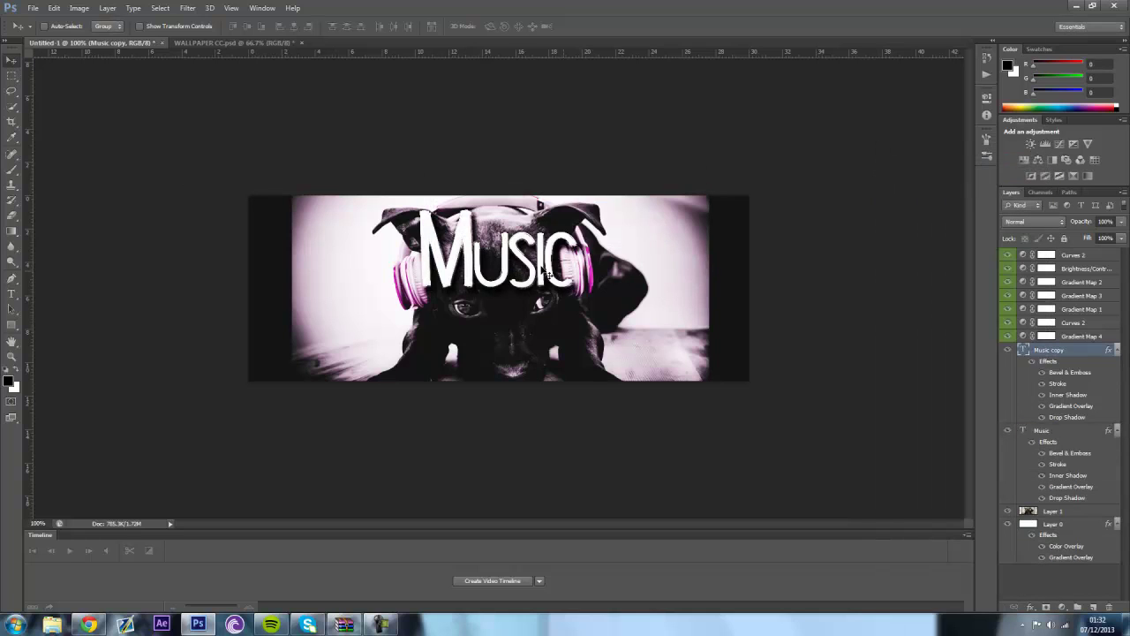
left_click_drag(542, 266, 694, 337)
key("ctrl+t")
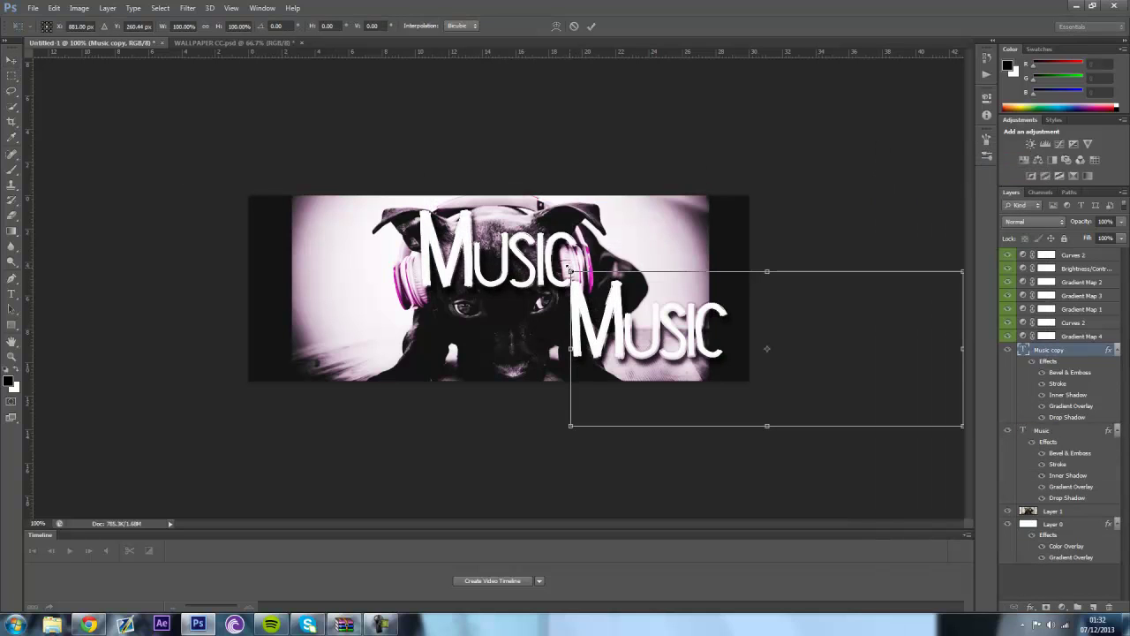
left_click_drag(570, 269, 761, 346)
left_click_drag(910, 340, 884, 415)
mouse_move(905, 364)
left_mouse_down()
mouse_move(329, 204)
mouse_move(379, 191)
left_mouse_up()
key("Return")
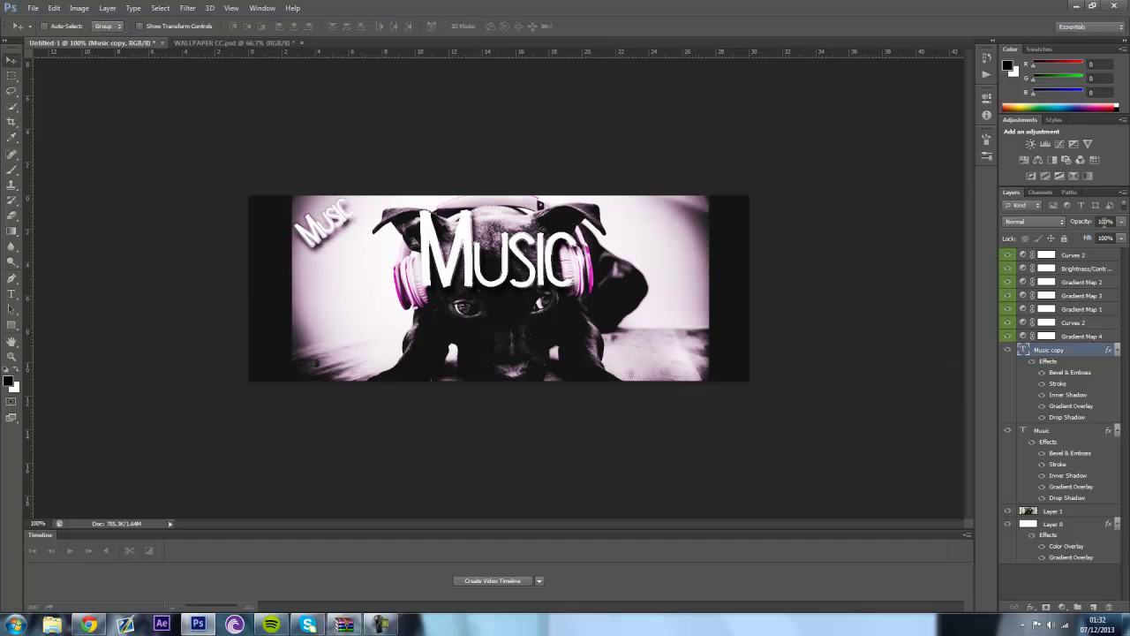
Set the Music copy to 17% opacity and duplicate it just below
left_click_drag(1119, 222, 1072, 234)
left_click(1063, 352)
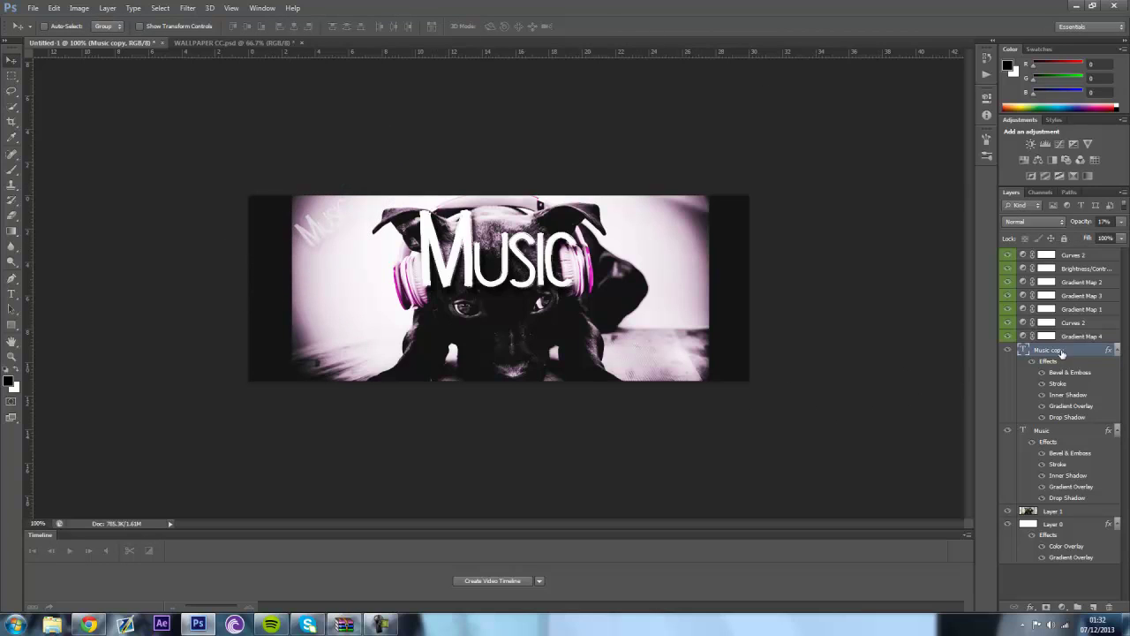
right_click(1063, 352)
left_click(963, 212)
left_click(658, 186)
left_click_drag(306, 245, 292, 285)
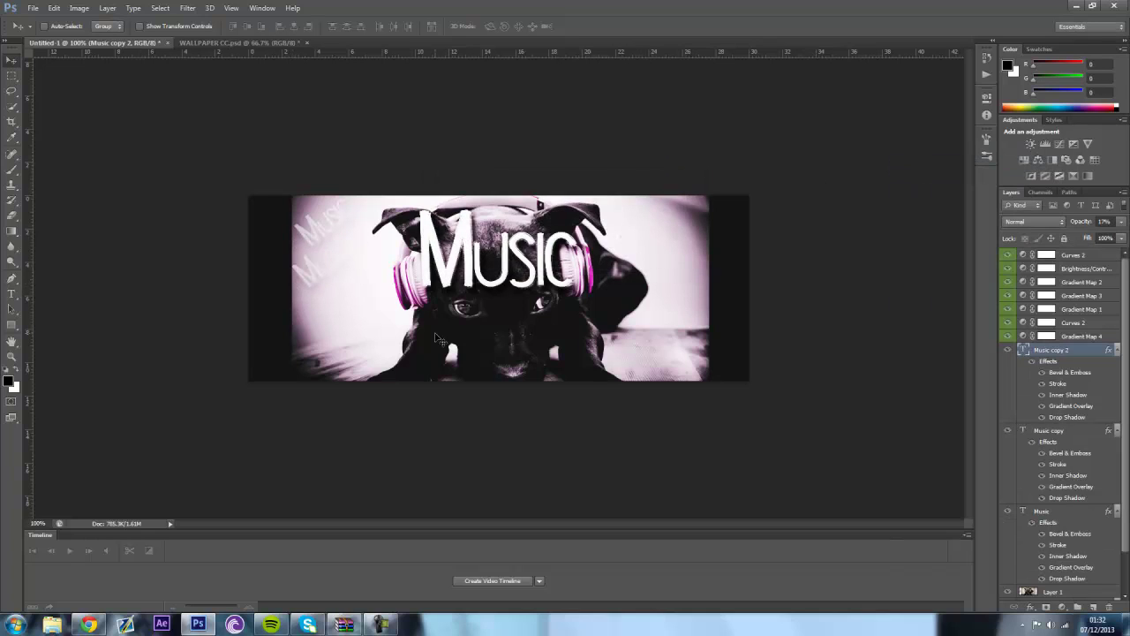
Add Music copy 3 further down the left edge, then rasterize all three copies
right_click(1056, 352)
left_click(962, 174)
left_click(668, 192)
mouse_move(309, 266)
left_mouse_down()
mouse_move(327, 305)
mouse_move(317, 293)
left_mouse_up()
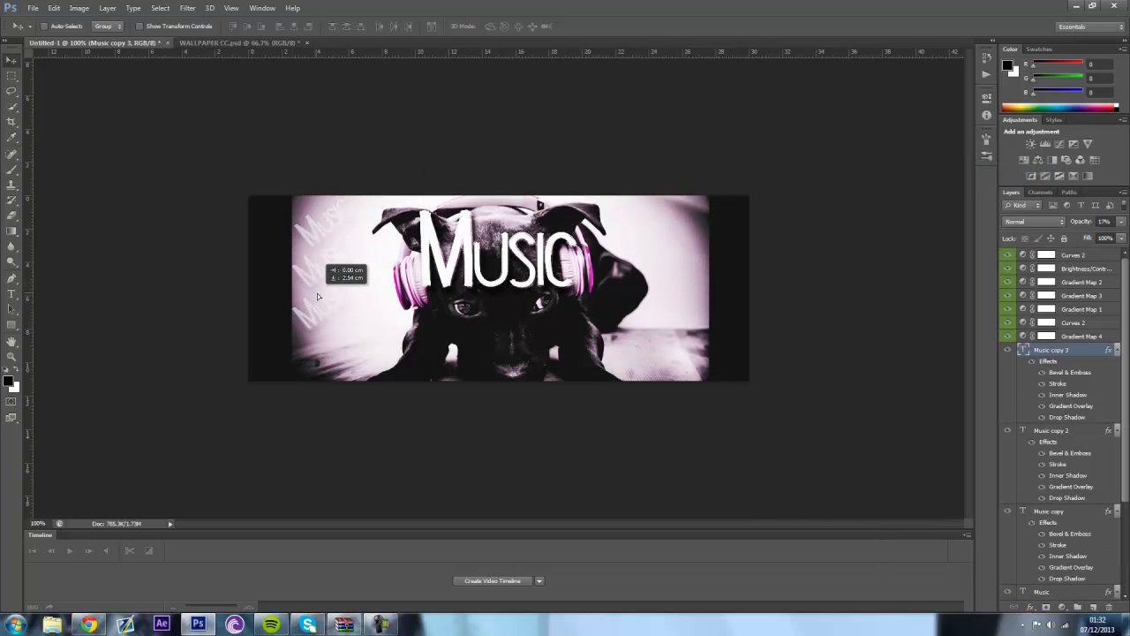
left_click(1051, 431, "ctrl")
left_click(1048, 511, "ctrl")
right_click(1043, 512)
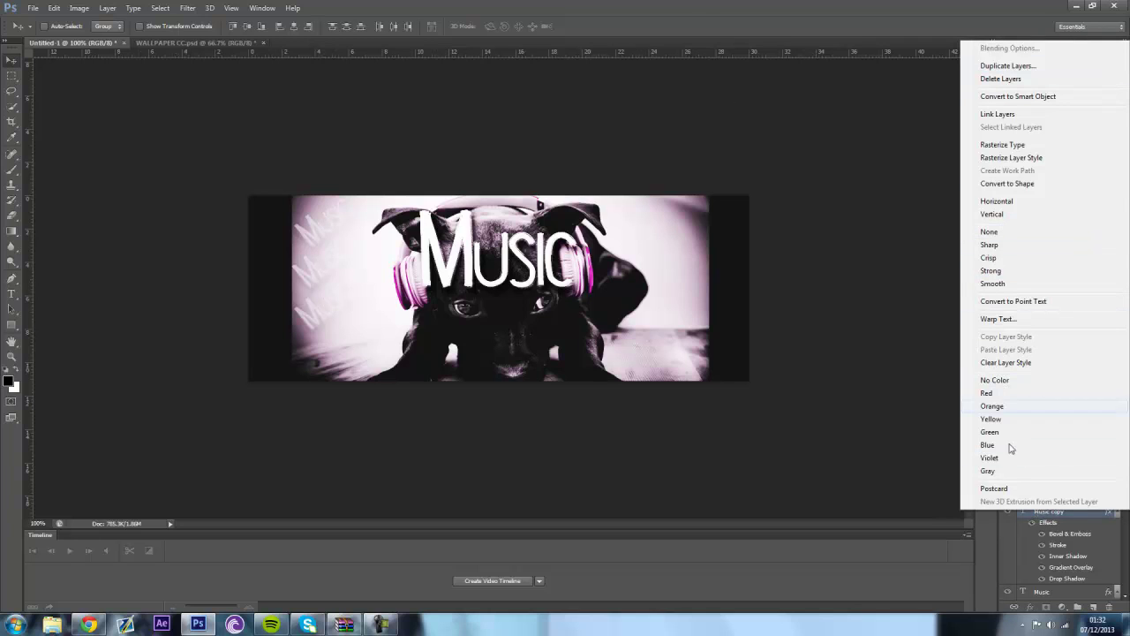
left_click(654, 293)
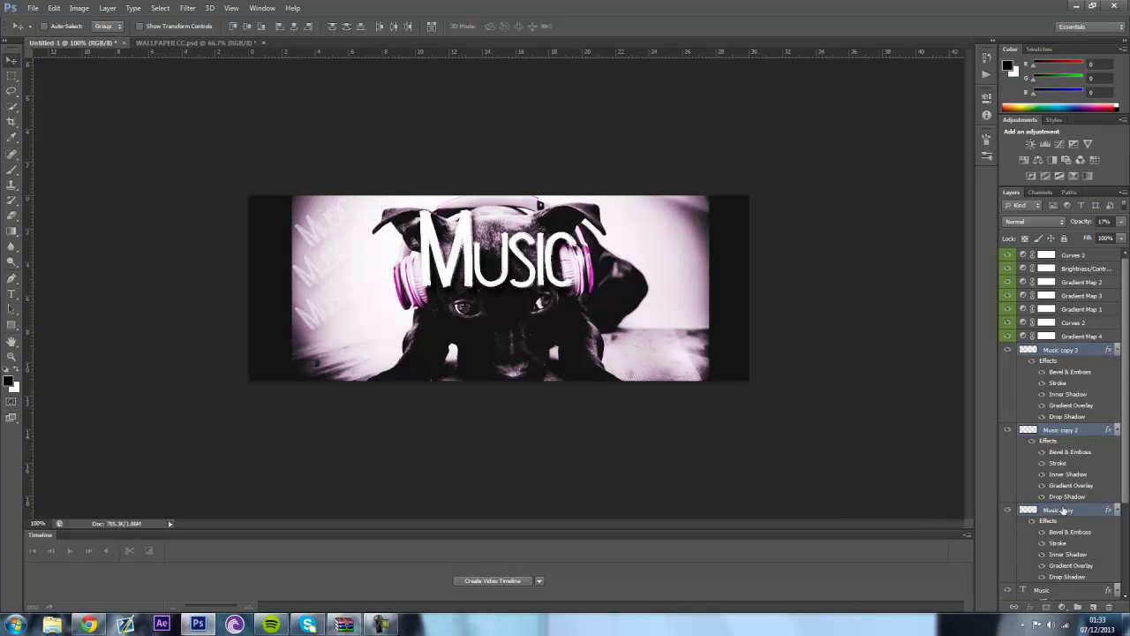
Merge the three rasterized Music copies into one layer and duplicate it as Music copy 4
right_click(1063, 511)
left_click(1015, 321)
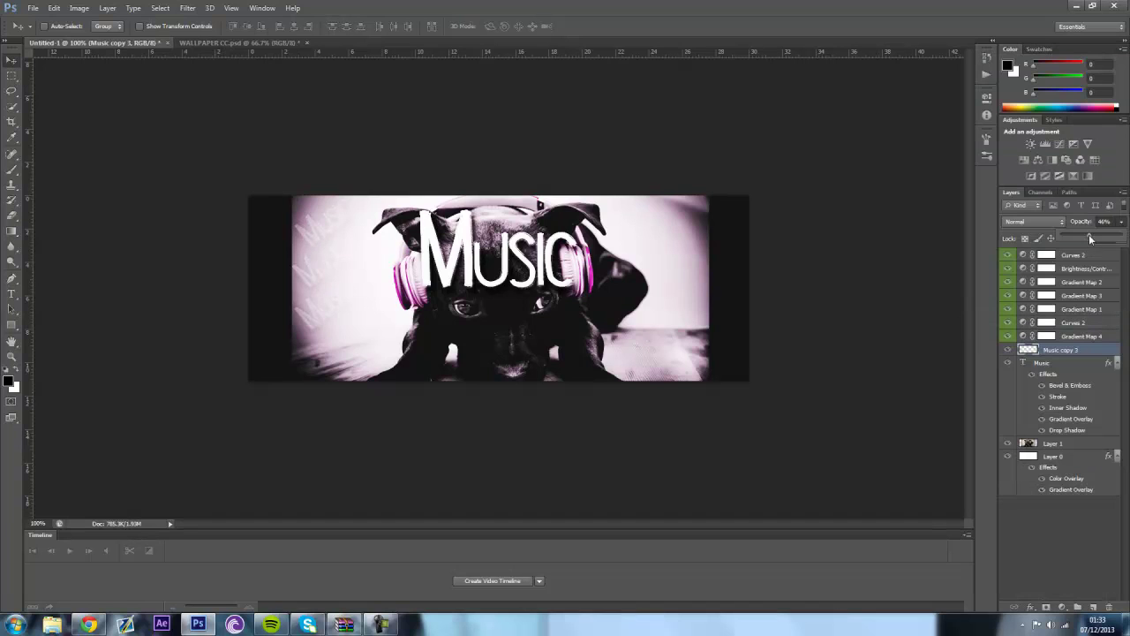
right_click(1056, 353)
left_click(919, 201)
key("Return")
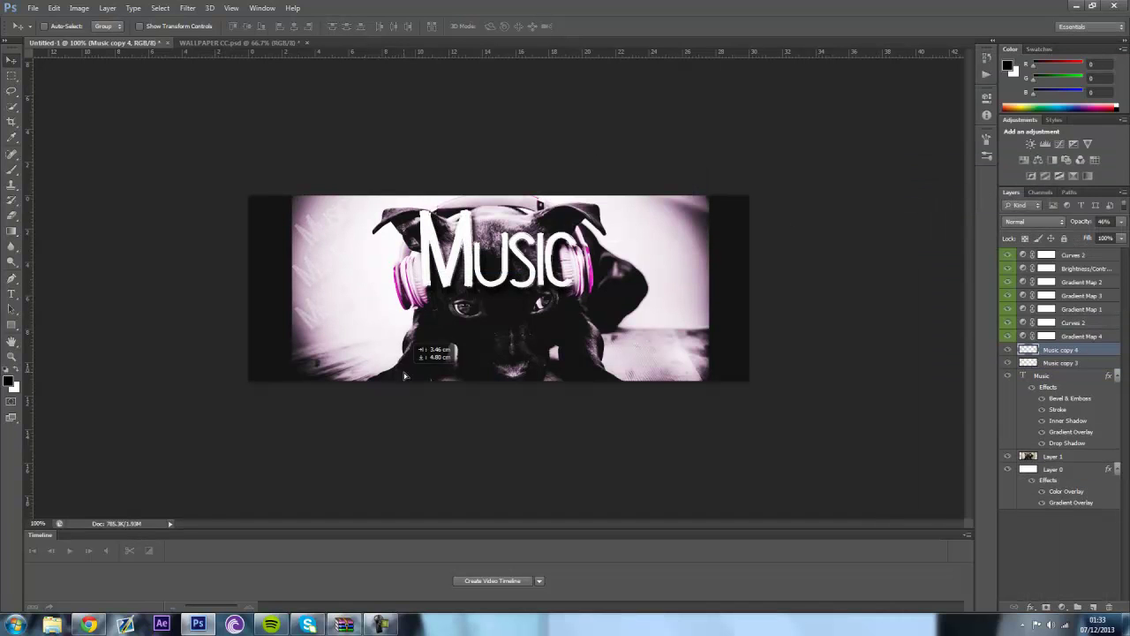
Create Music copies 5 and 6 and move the newest watermark to another area
right_click(1064, 349)
left_click(969, 198)
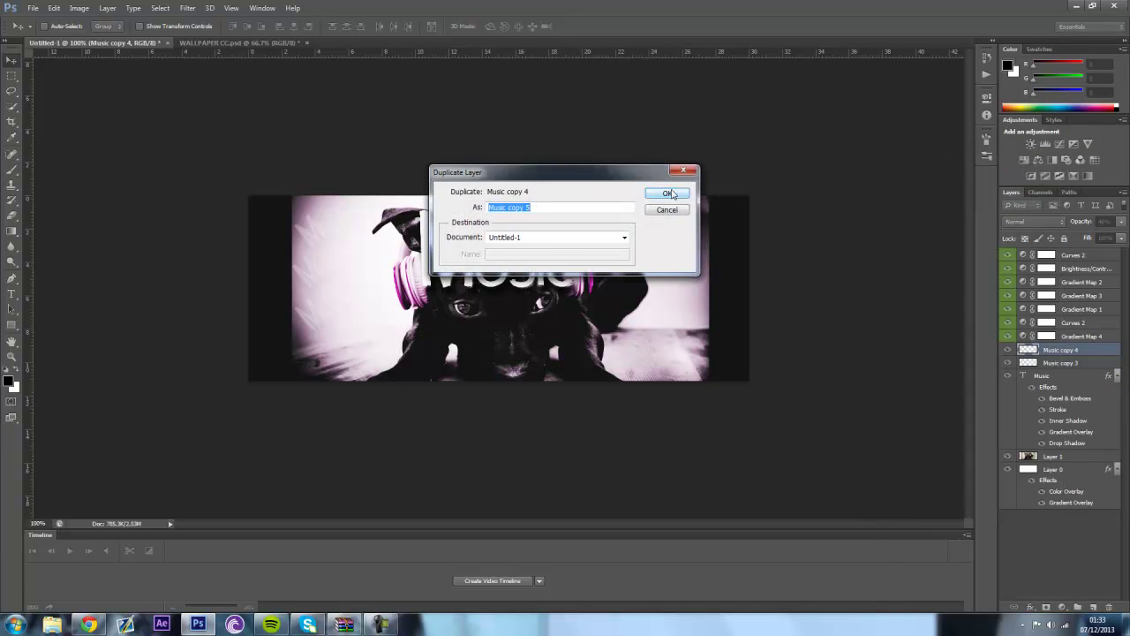
key("Return")
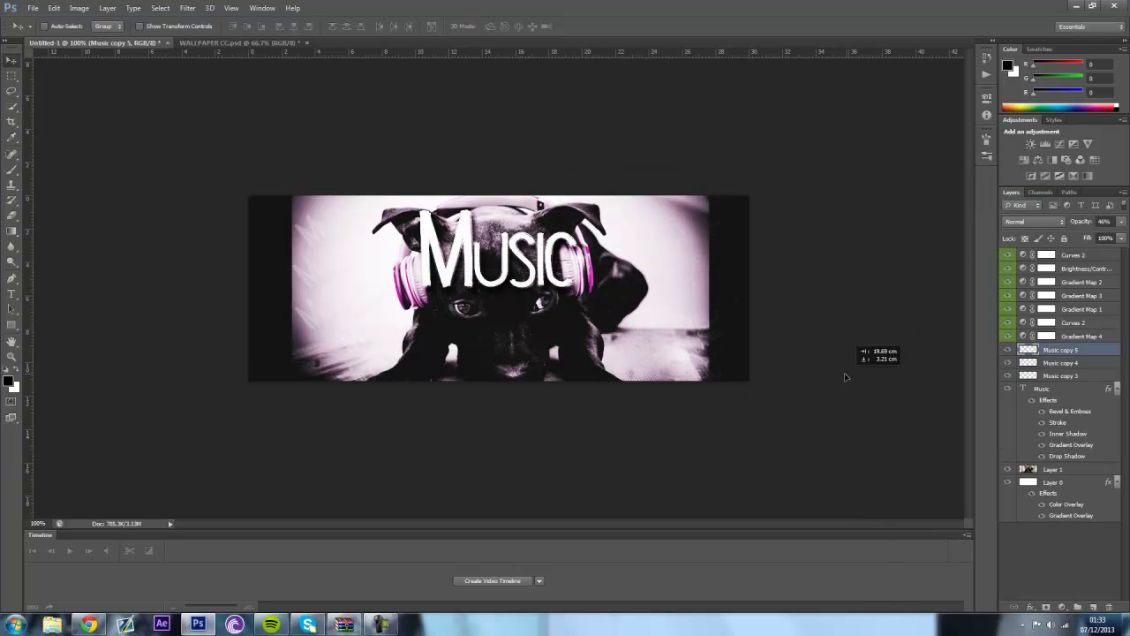
right_click(1067, 350)
left_click(942, 198)
key("Return")
left_click_drag(638, 325, 667, 221)
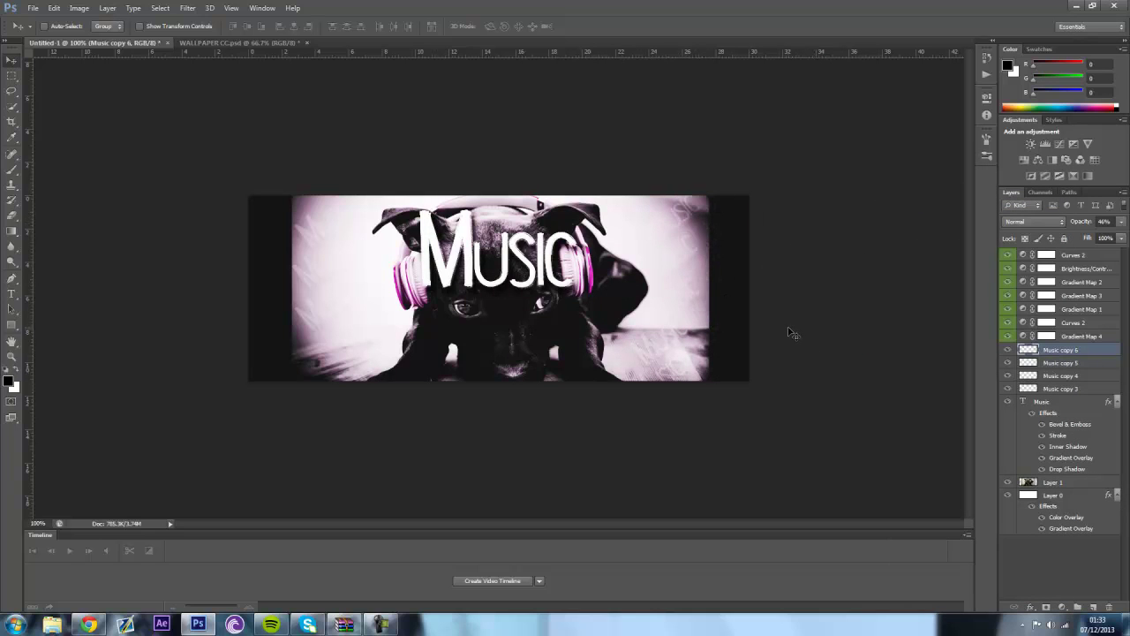
Add a hue-shifted Hue/Saturation layer above the Music title, then copy in Curves 6 from WALLPAPER CC
left_click(1060, 402)
left_click(1025, 160)
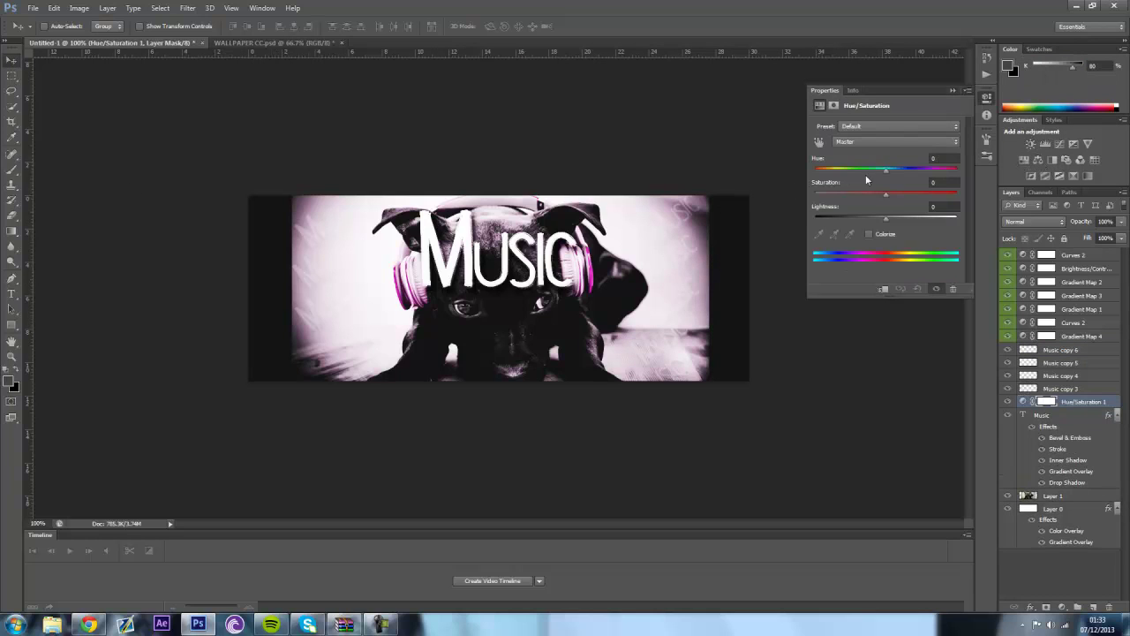
left_click_drag(885, 168, 826, 167)
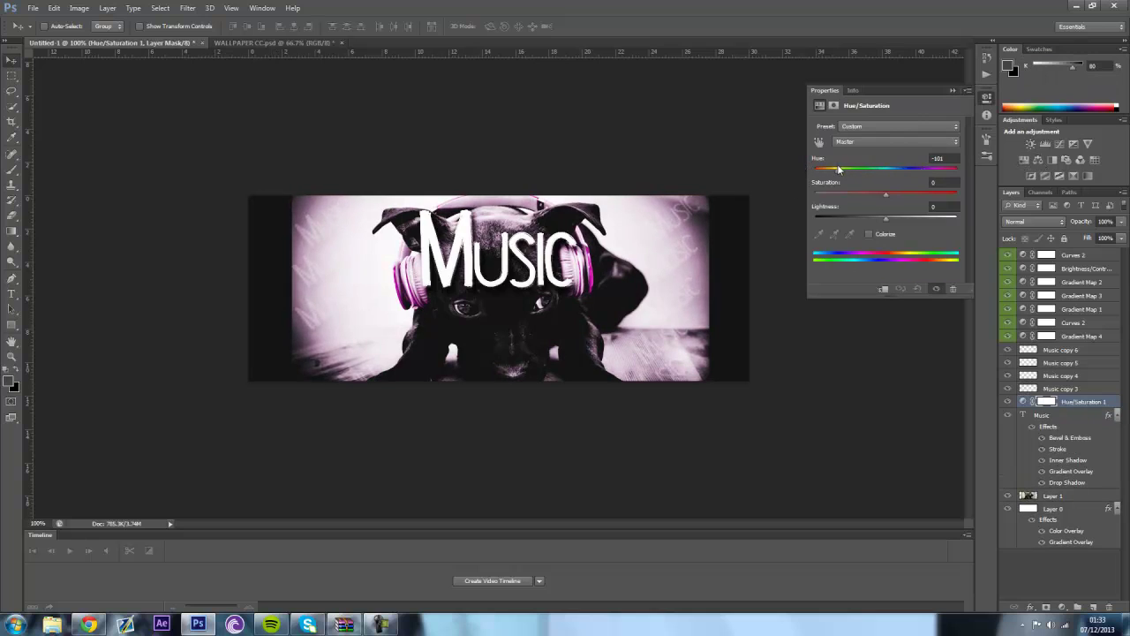
left_click(1051, 570)
left_click(953, 90)
left_click(203, 43)
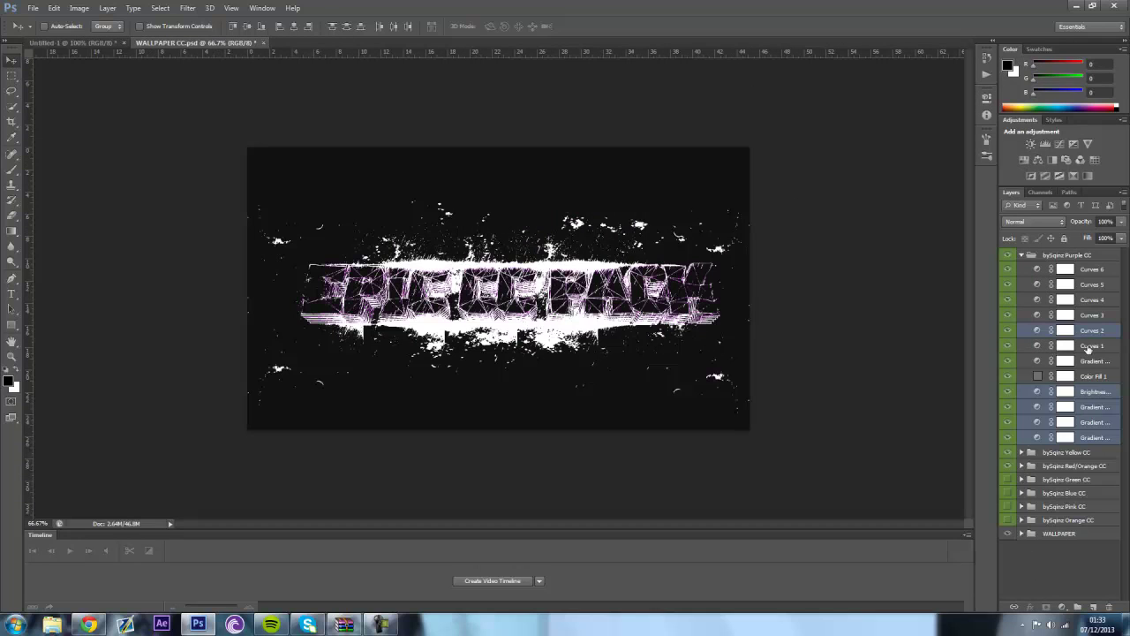
mouse_move(1092, 269)
left_mouse_down()
mouse_move(80, 50)
mouse_move(484, 279)
left_mouse_up()
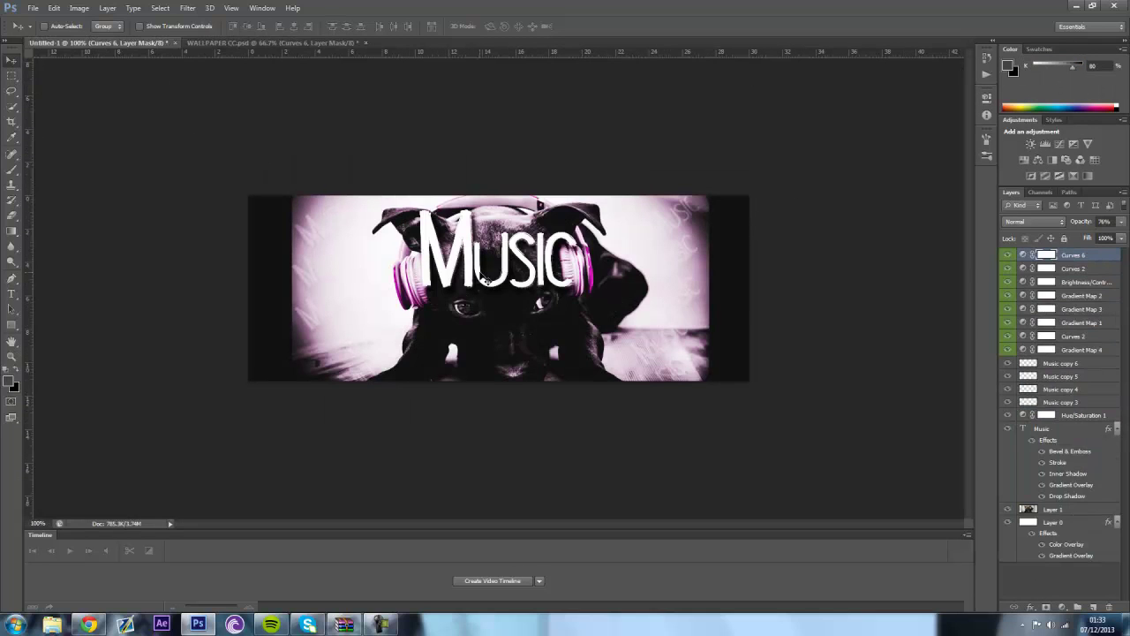
Recolour Layer 0's Color Overlay from black to dark purple #29022e
left_click(1060, 523)
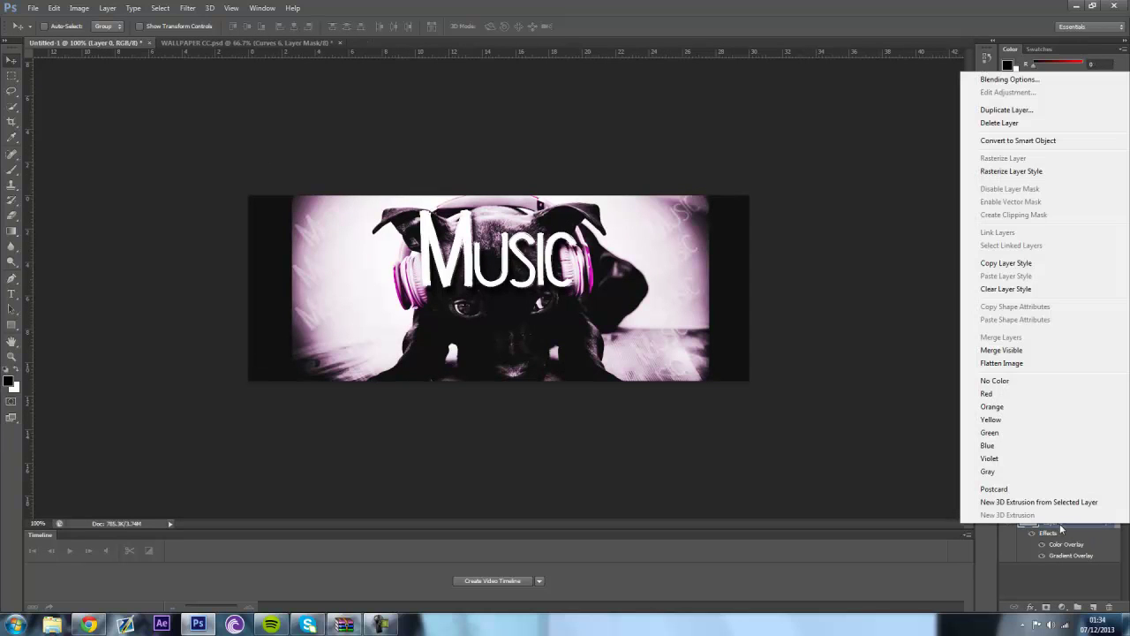
right_click(1060, 523)
left_click(1010, 80)
left_click(686, 513)
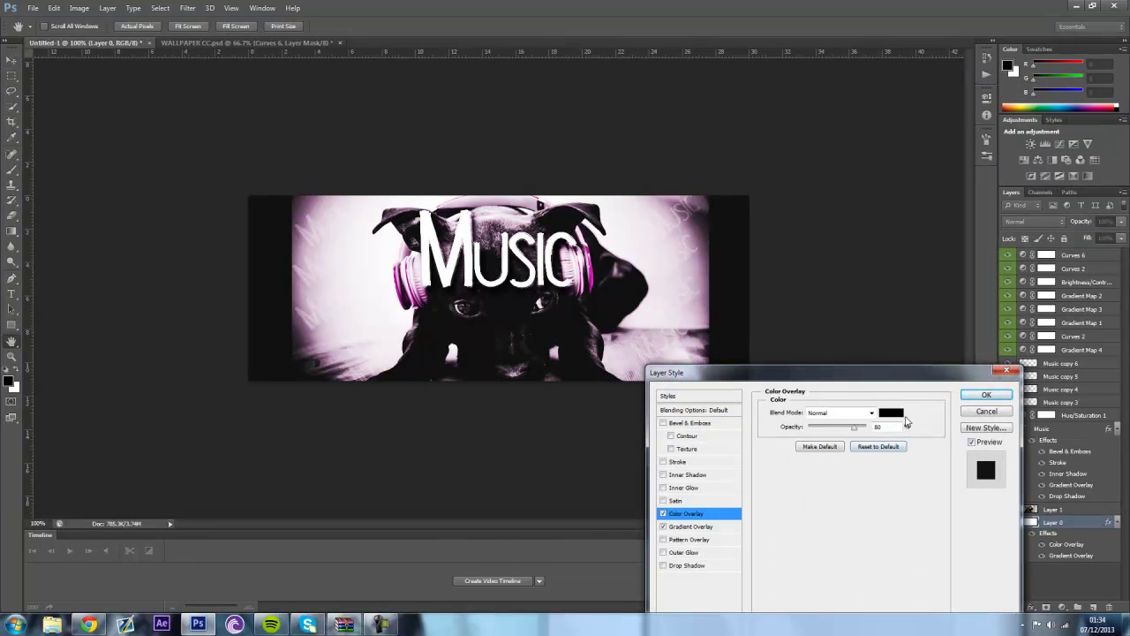
left_click(891, 413)
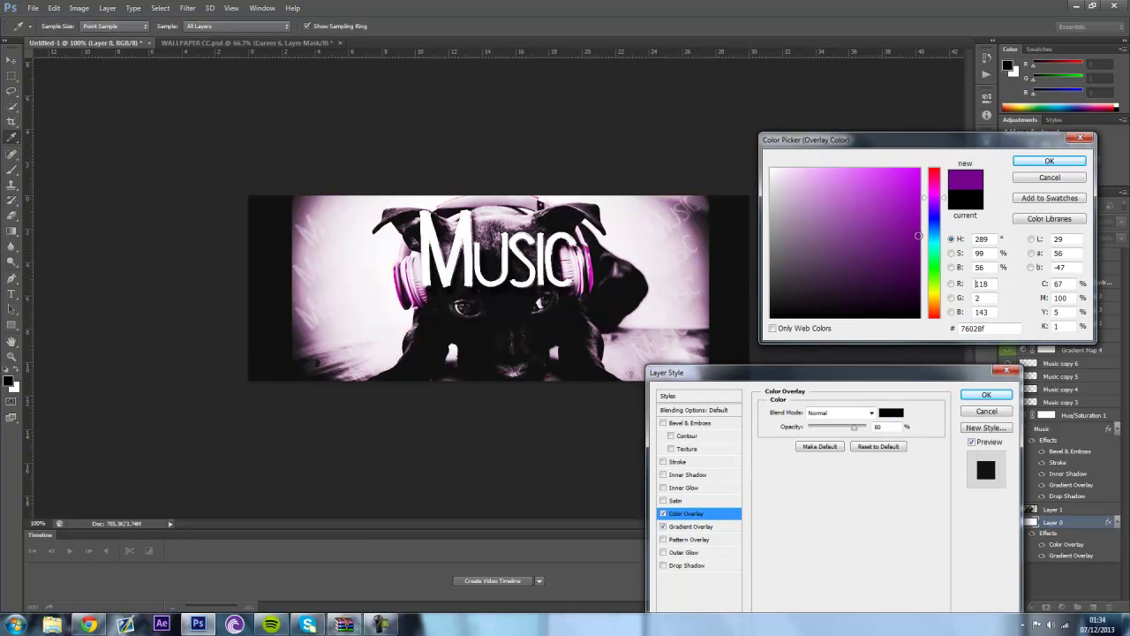
left_click(919, 256)
left_click(934, 195)
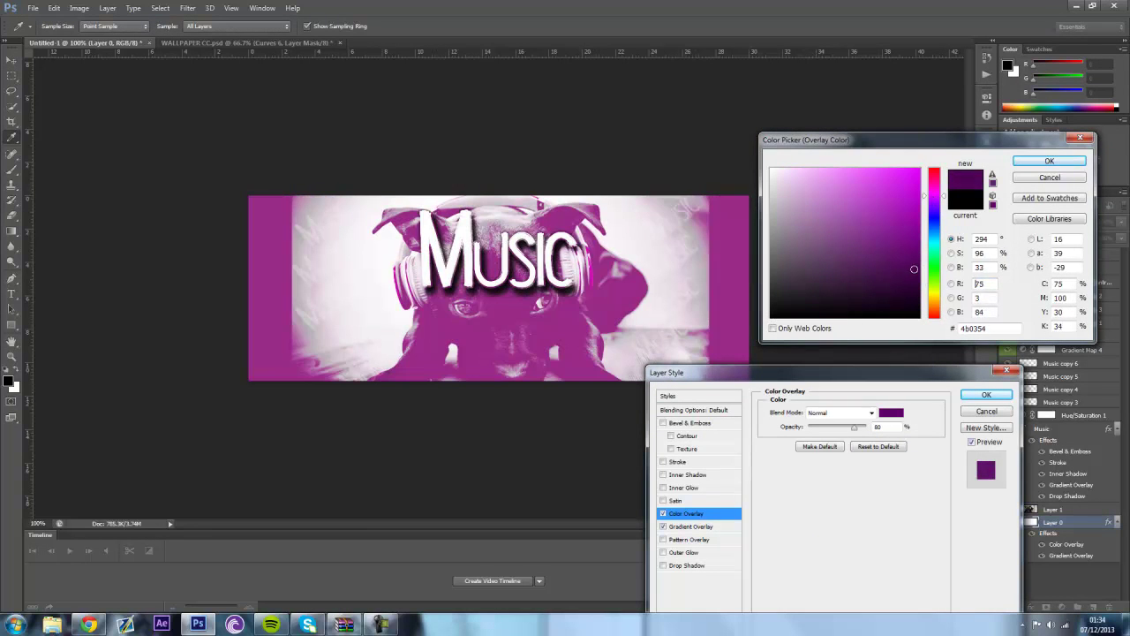
left_click_drag(918, 265, 913, 291)
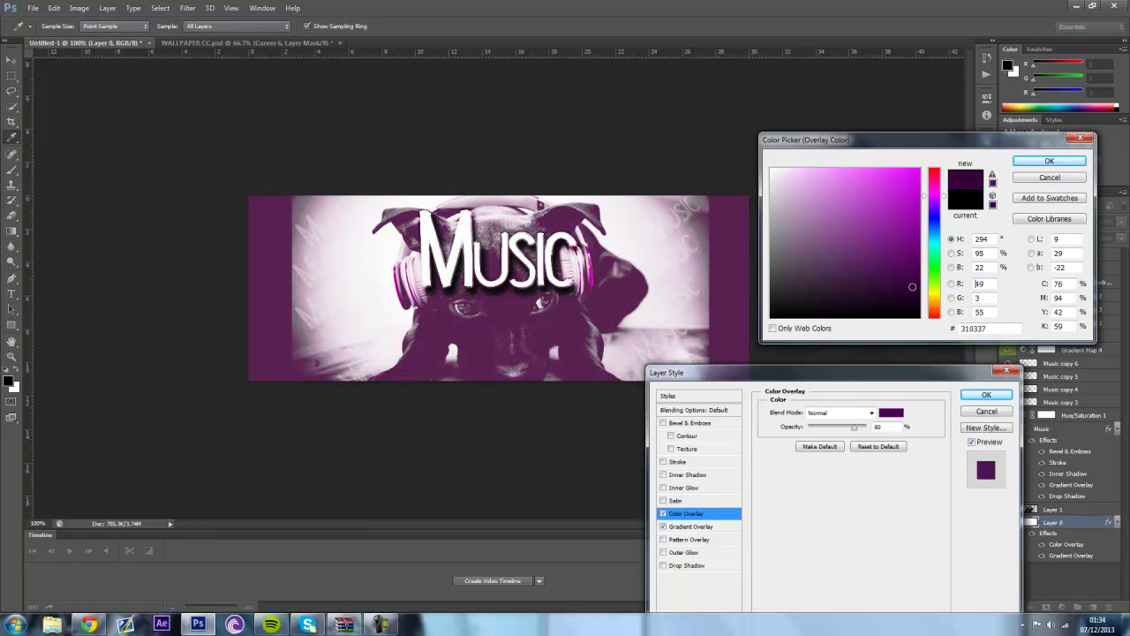
left_click(1050, 162)
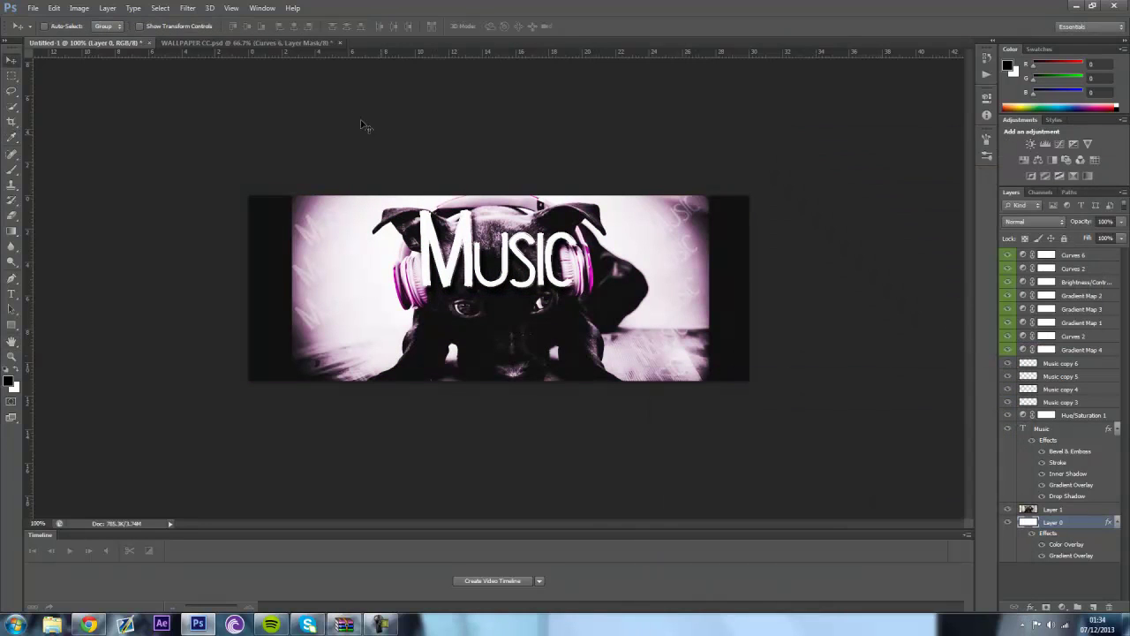
left_click(986, 394)
Copy Curves 4 from WALLPAPER CC's bySqinz Blue CC group into the banner document above Layer 0
left_click(232, 45)
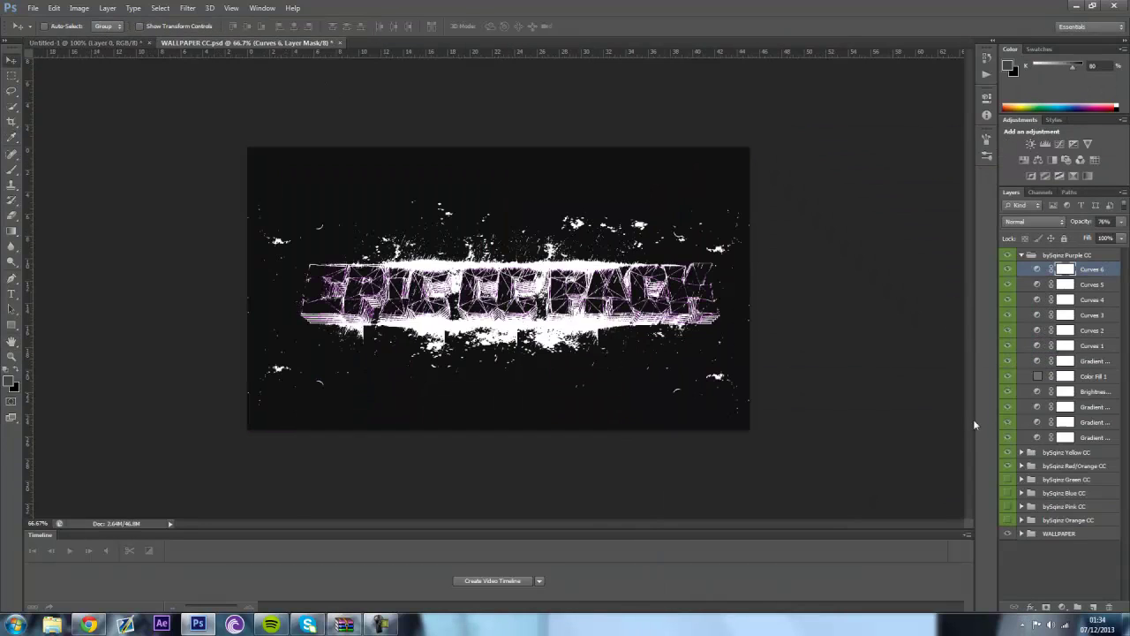
left_click(1035, 496)
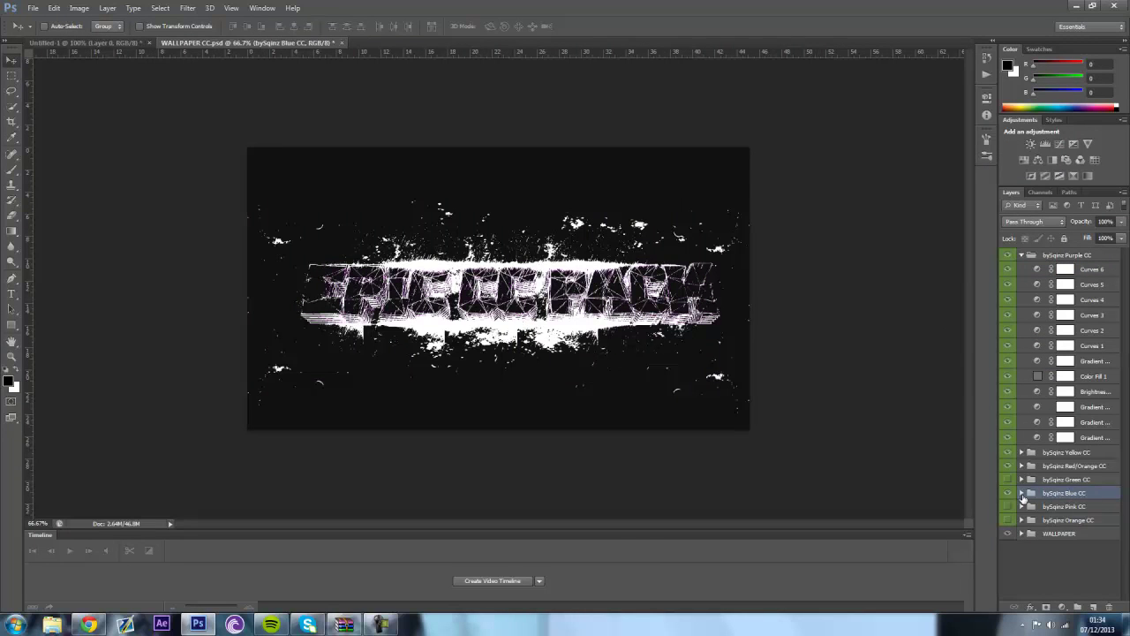
left_click(1022, 493)
left_click(1066, 538)
left_click_drag(430, 270, 437, 276)
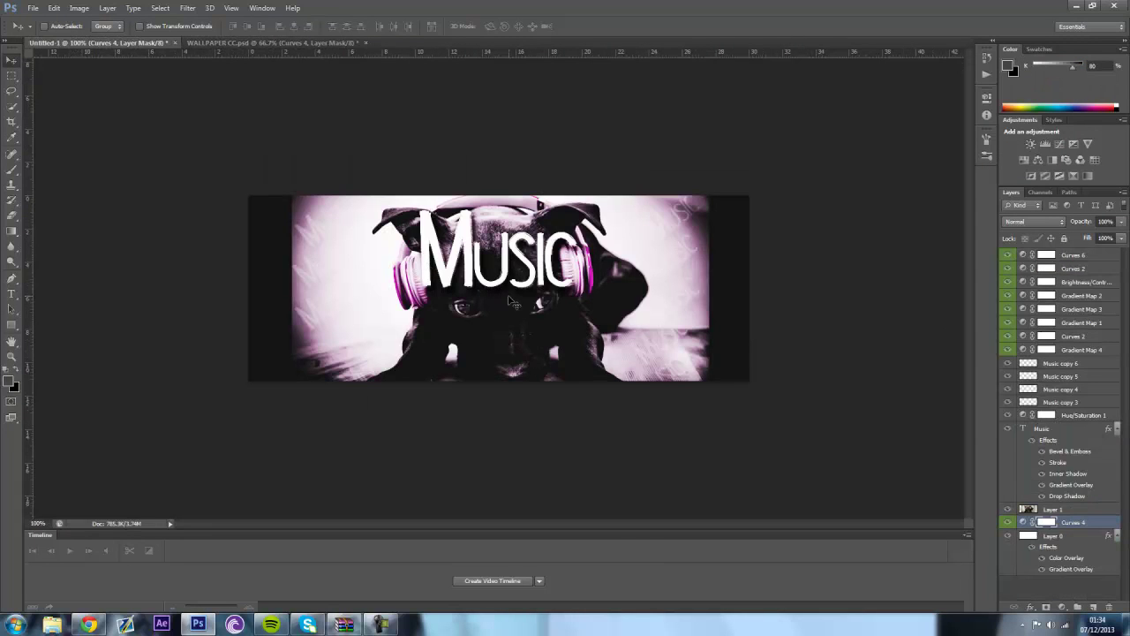